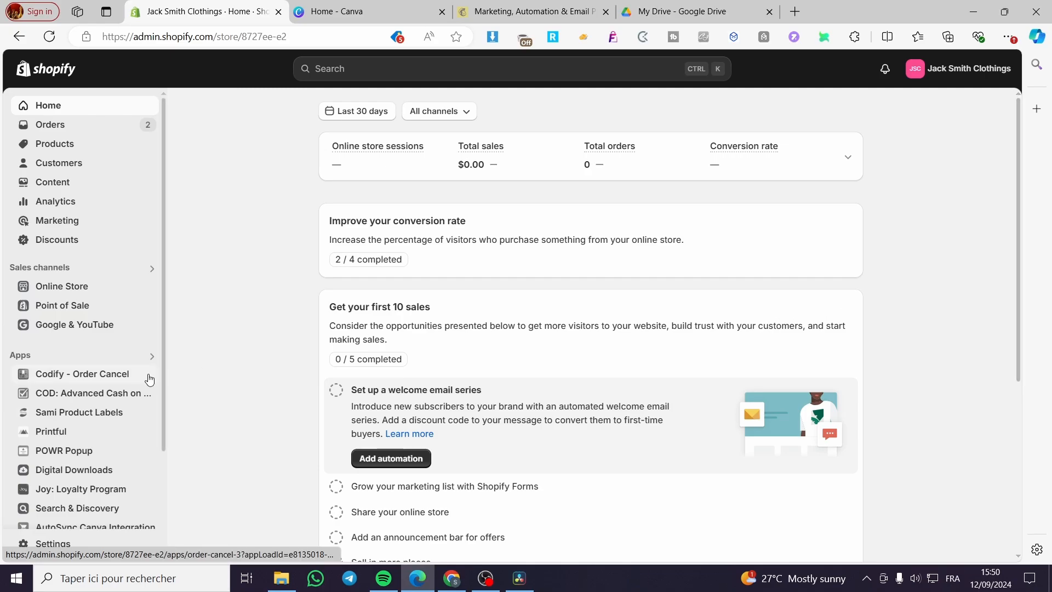
Step: Open the store's customer accounts settings
scroll(134, 332, down, 2)
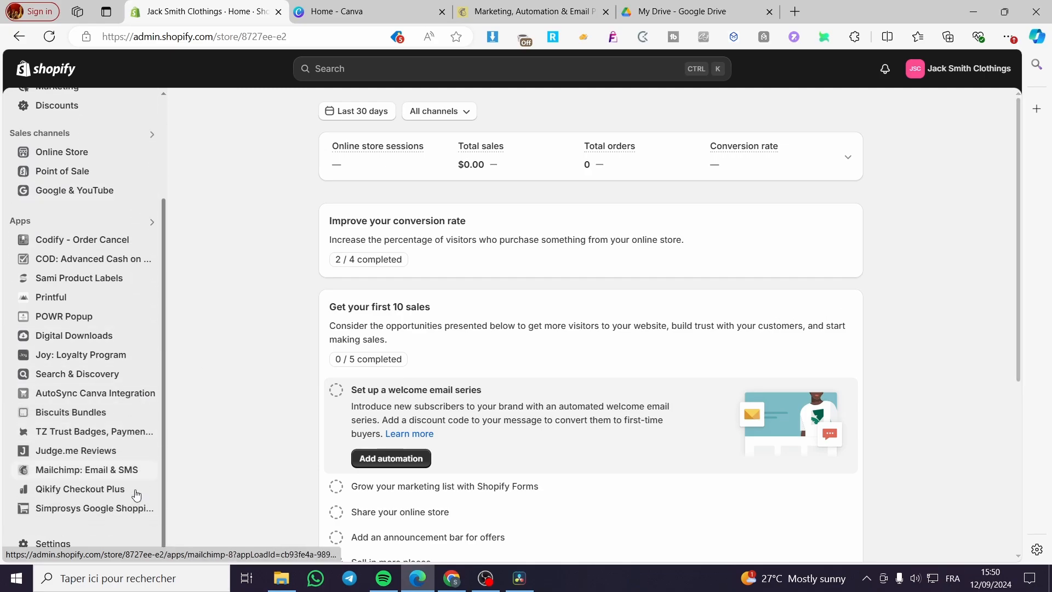
scroll(60, 285, up, 3)
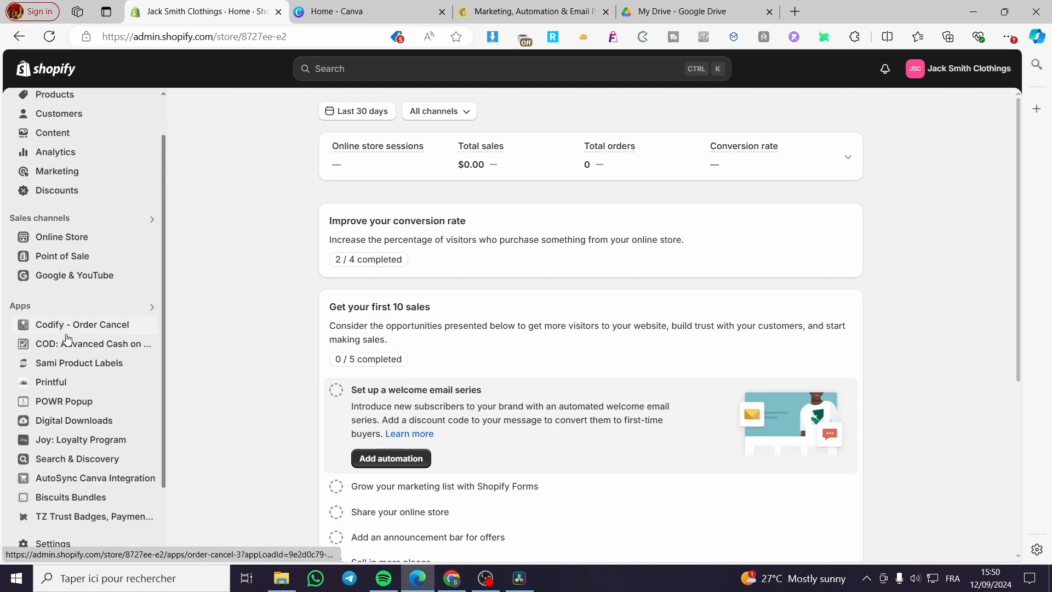
click(45, 545)
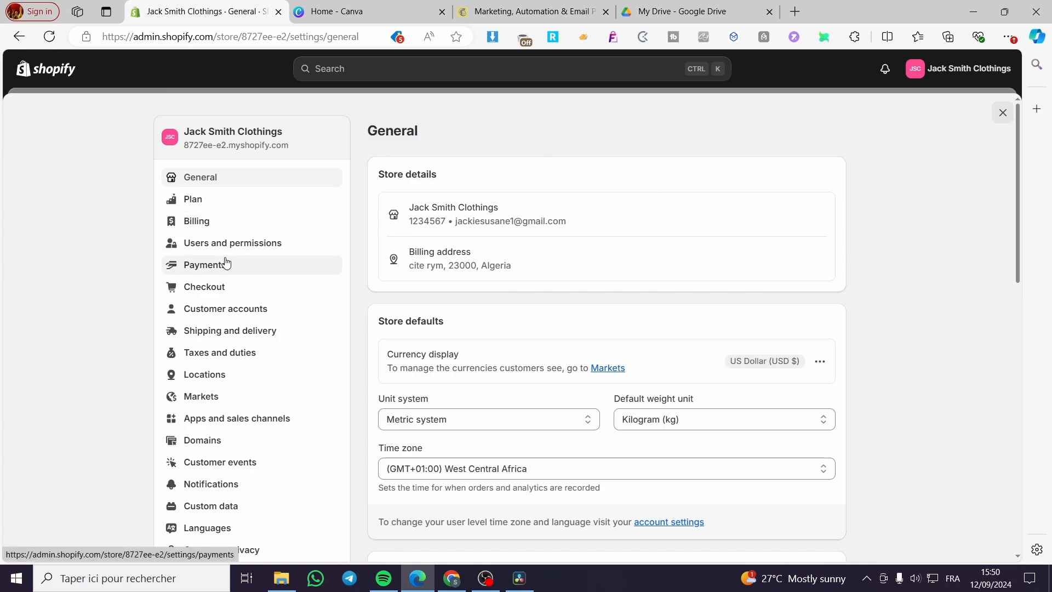
scroll(228, 259, down, 3)
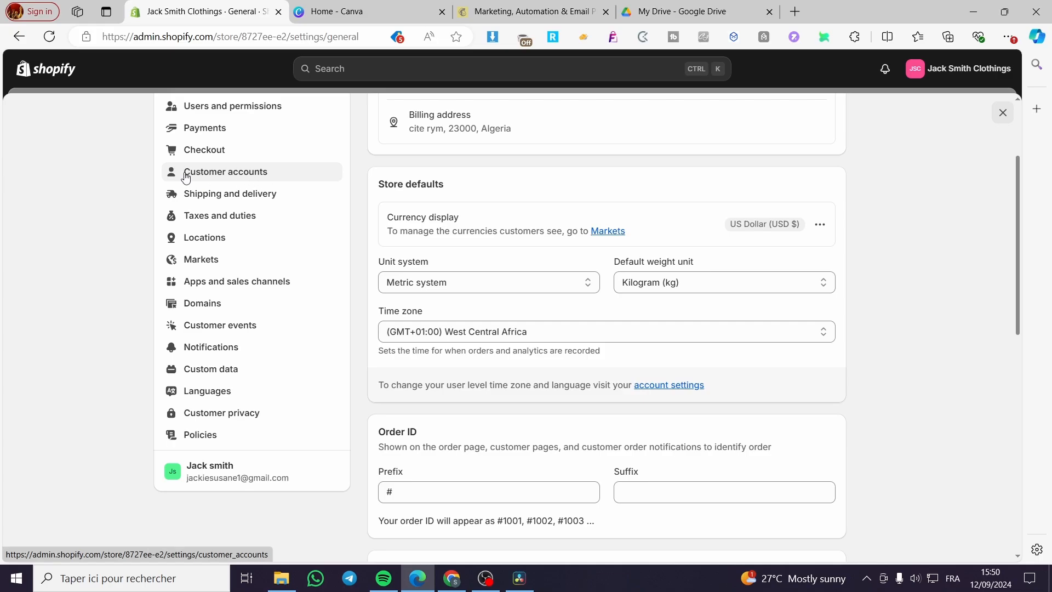
click(243, 176)
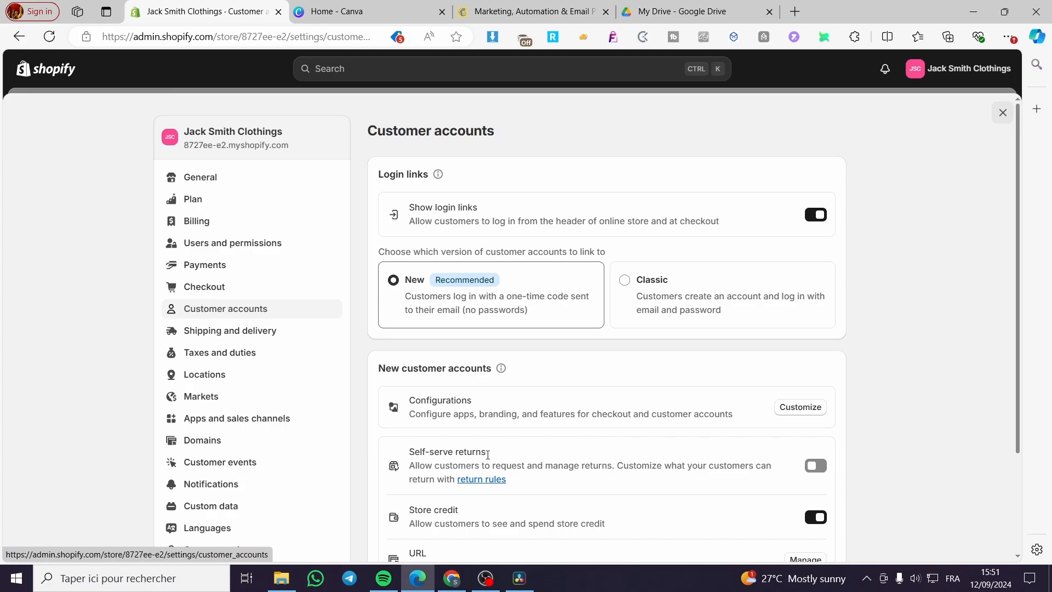
Step: Turn on self-serve returns for the new customer accounts
drag(488, 455, 408, 455)
click(959, 413)
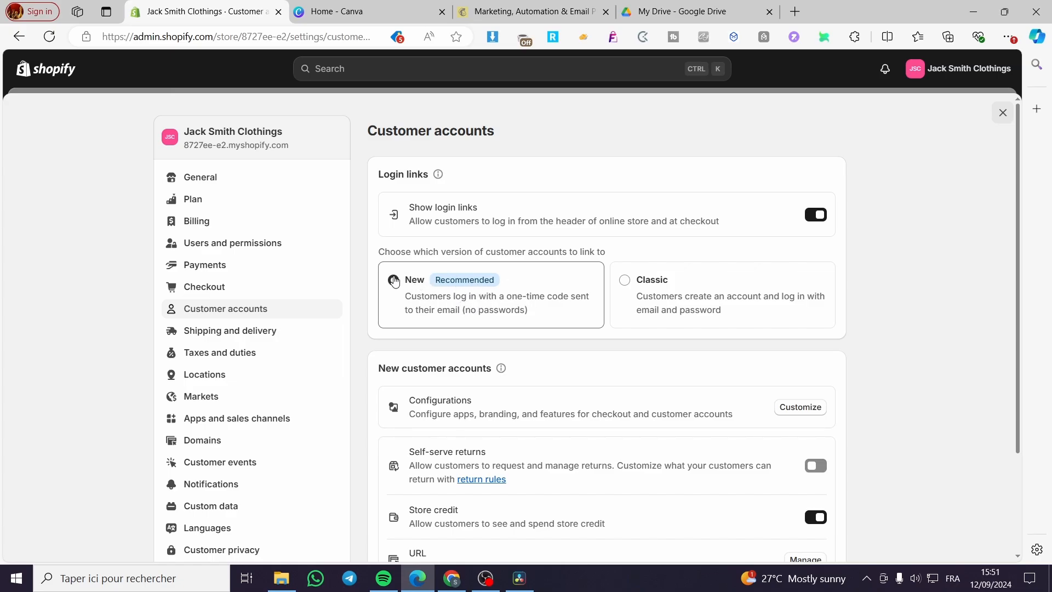
scroll(701, 294, down, 1)
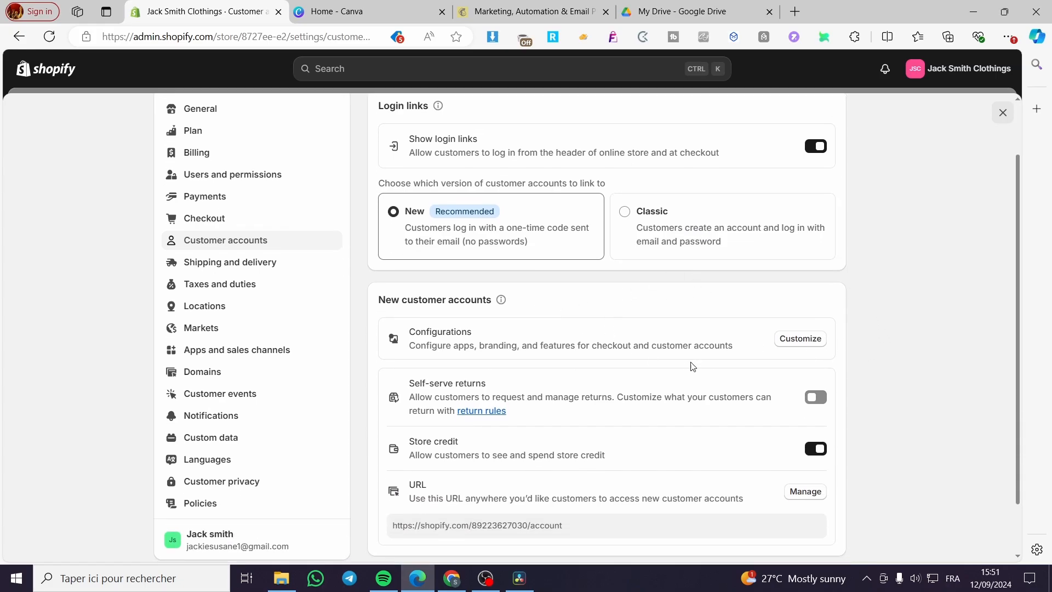
scroll(692, 366, down, 1)
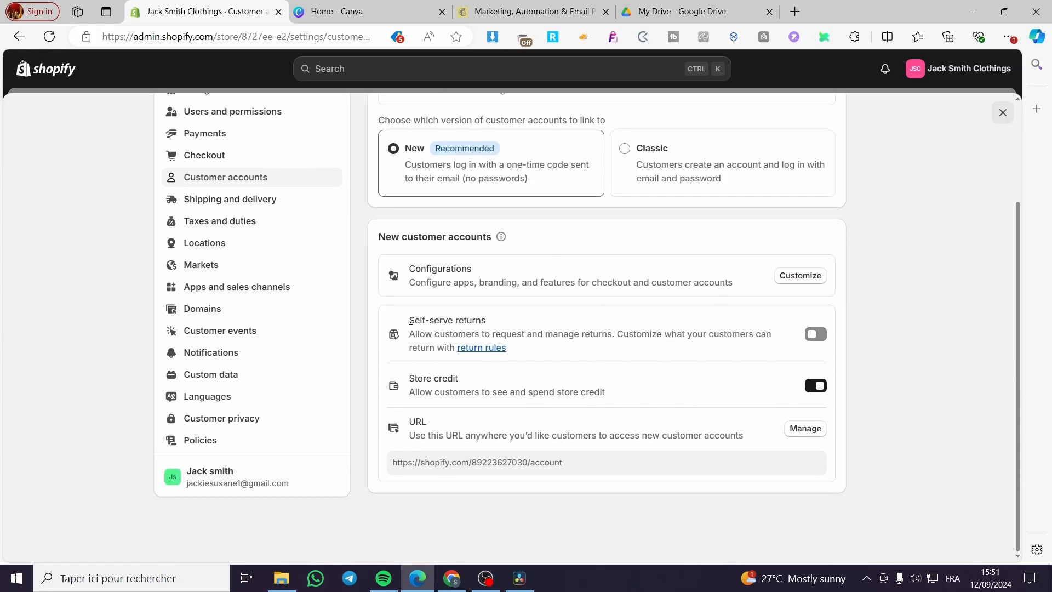
drag(411, 320, 496, 325)
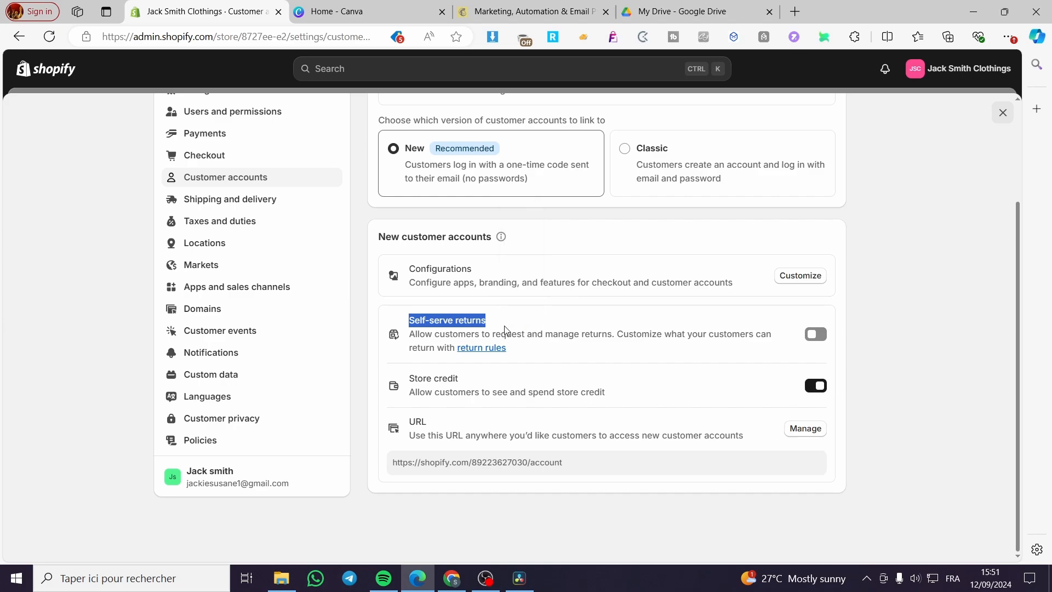
click(537, 331)
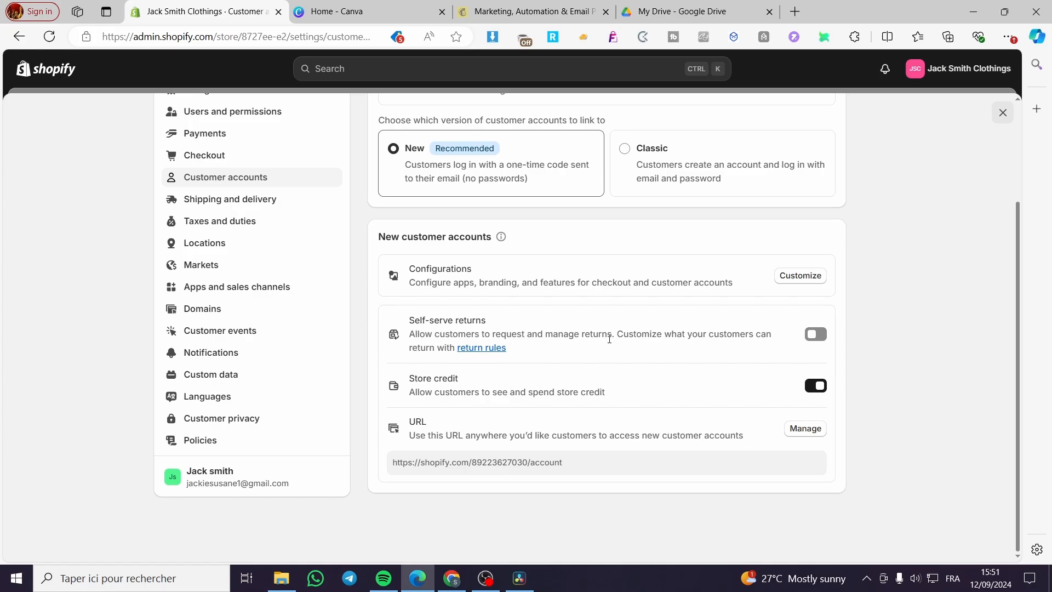
drag(618, 334, 712, 334)
click(740, 352)
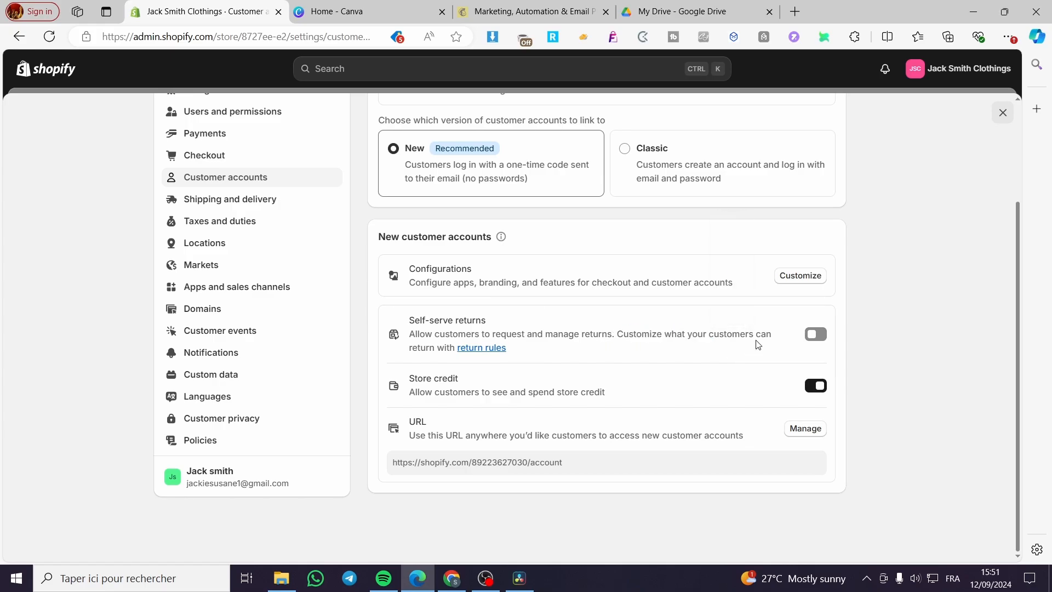
click(811, 336)
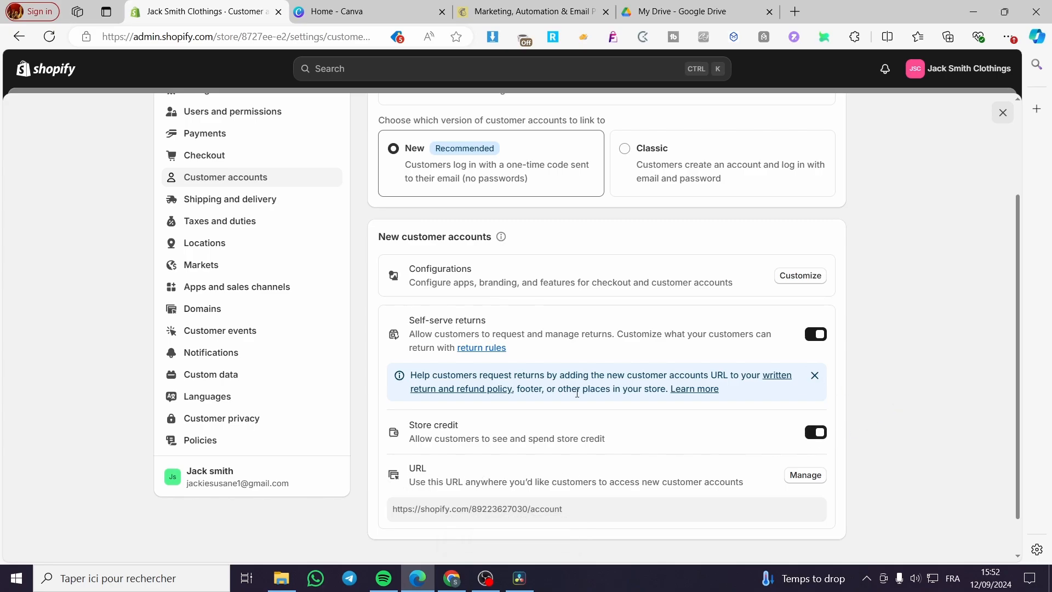
Step: Open the return rules in the store policies and turn them on
click(481, 348)
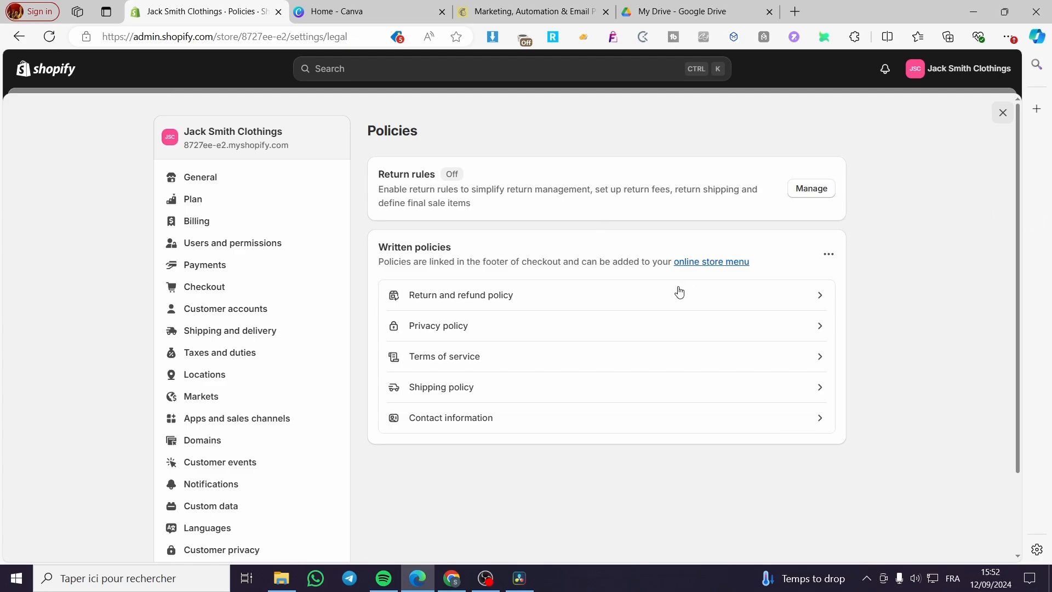
click(825, 196)
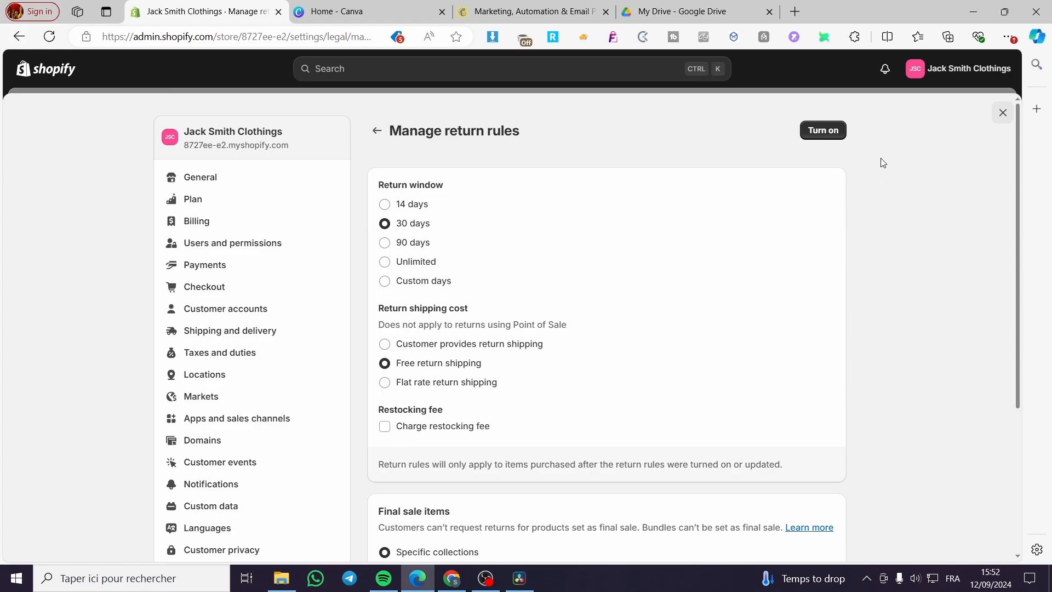
click(824, 130)
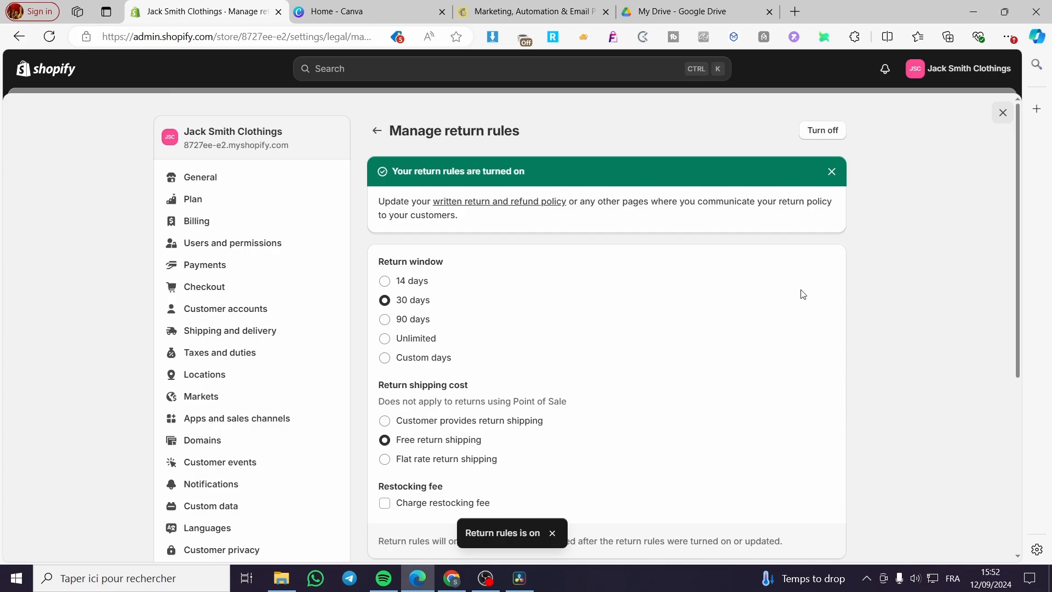
Step: Try the free and flat rate return shipping options, and set the return shipping cost to Customer provides return shipping
scroll(749, 291, down, 1)
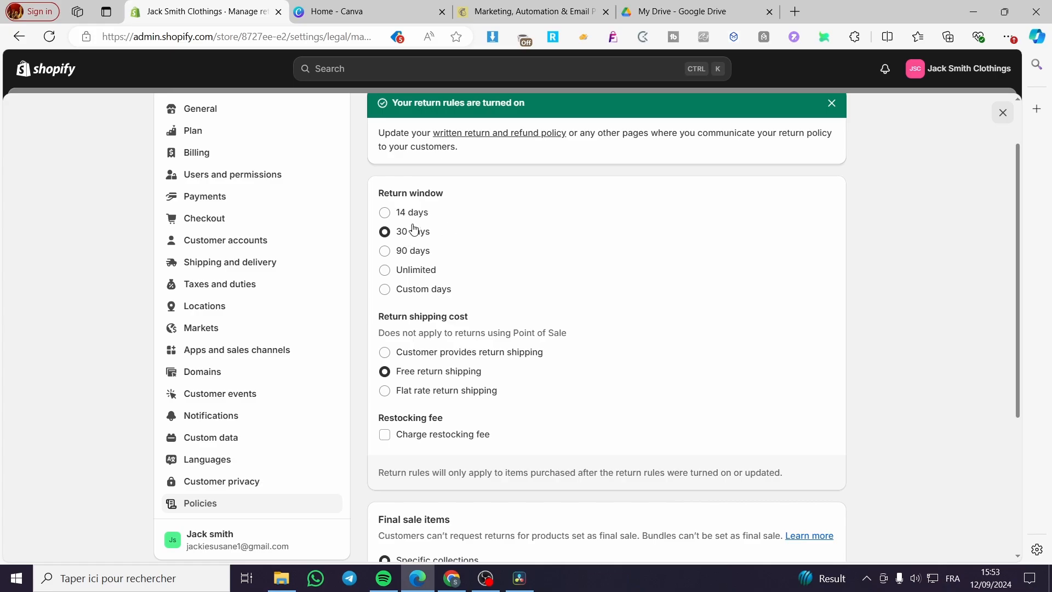
scroll(603, 241, down, 1)
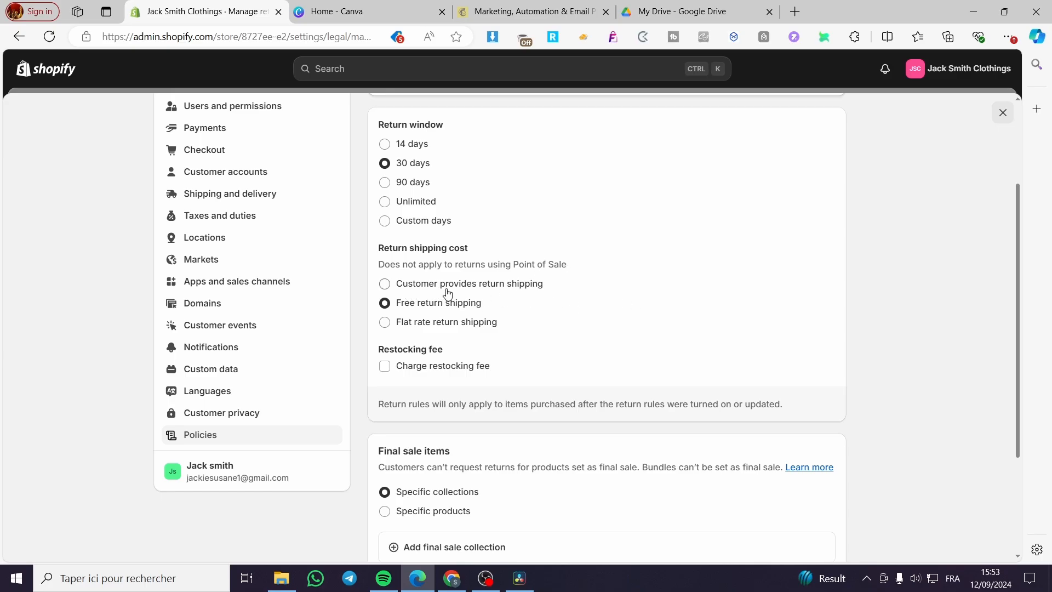
click(533, 291)
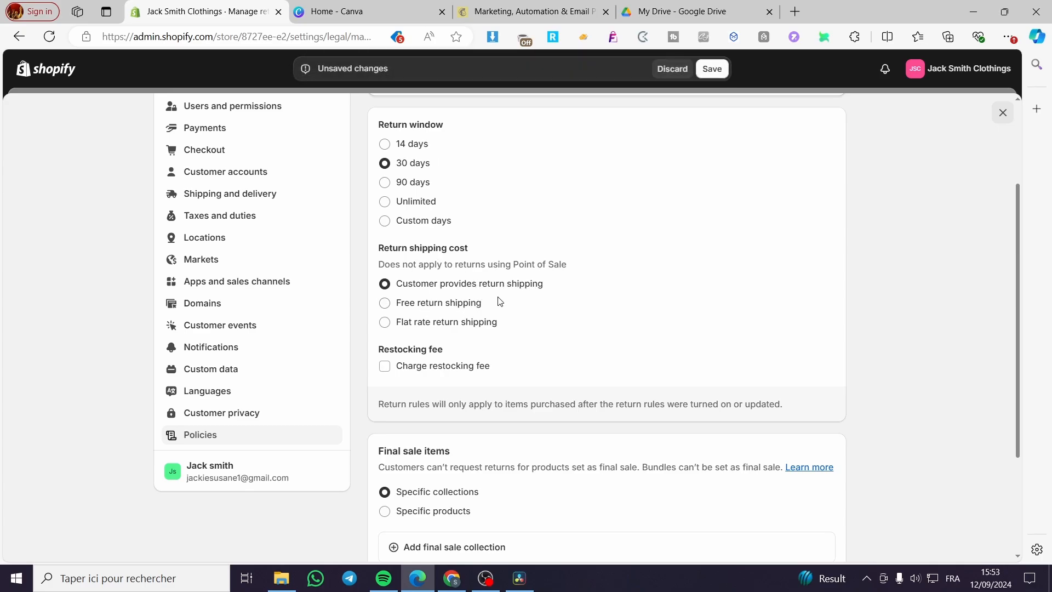
click(425, 307)
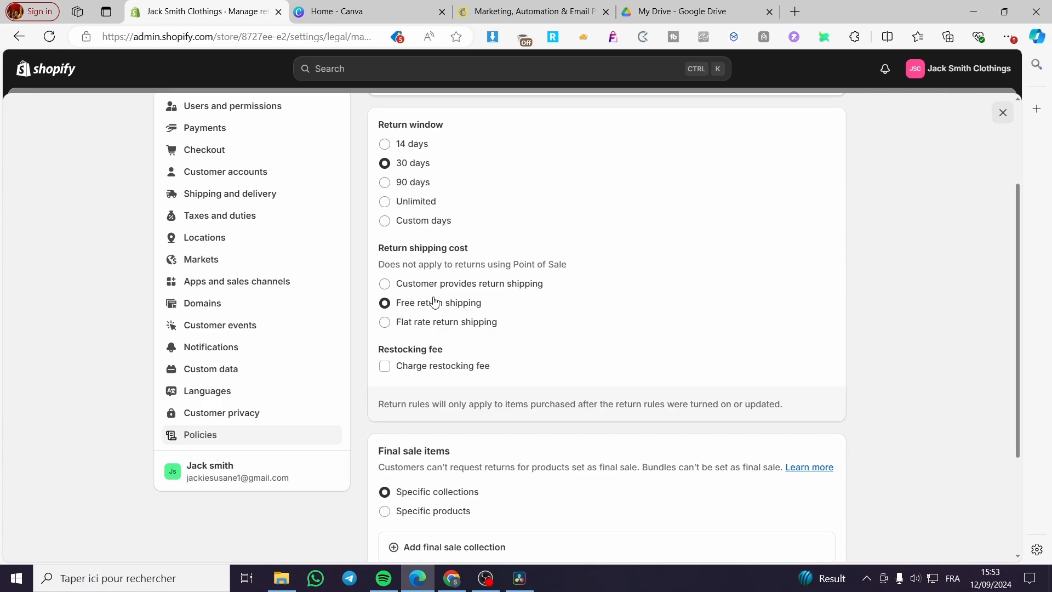
click(434, 323)
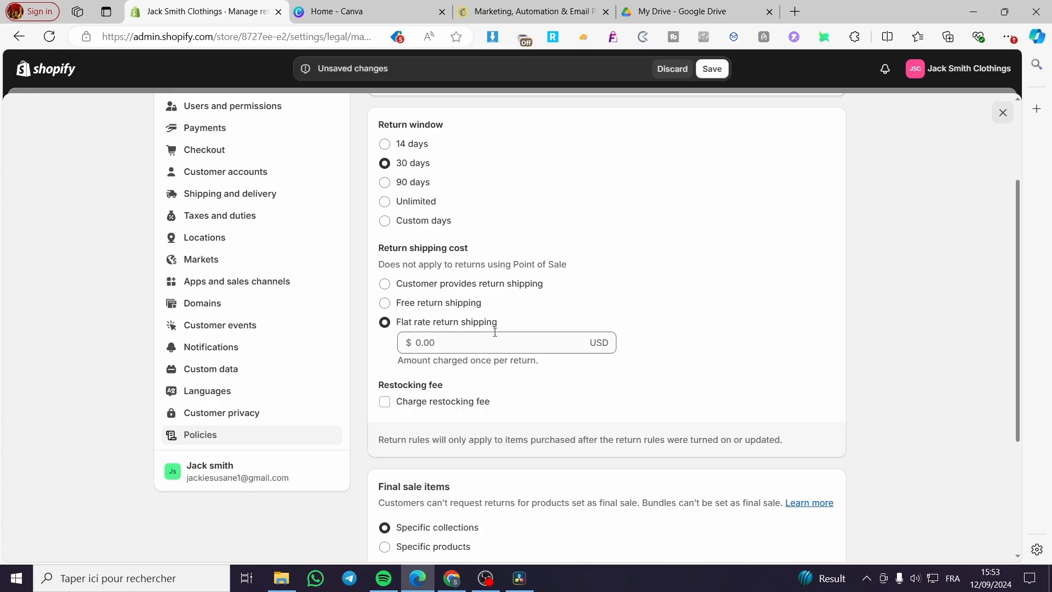
click(448, 341)
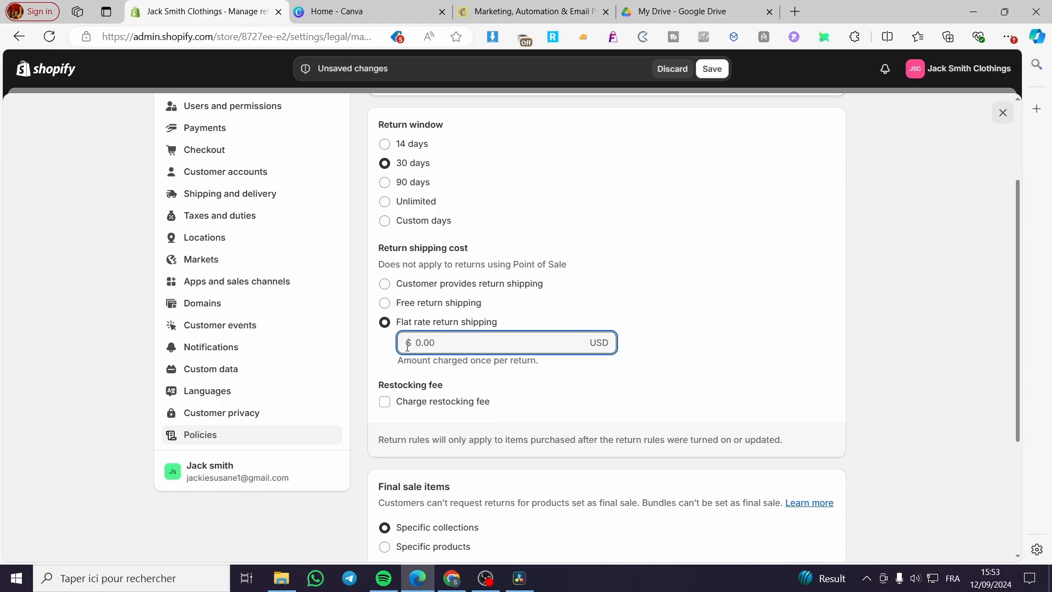
click(458, 292)
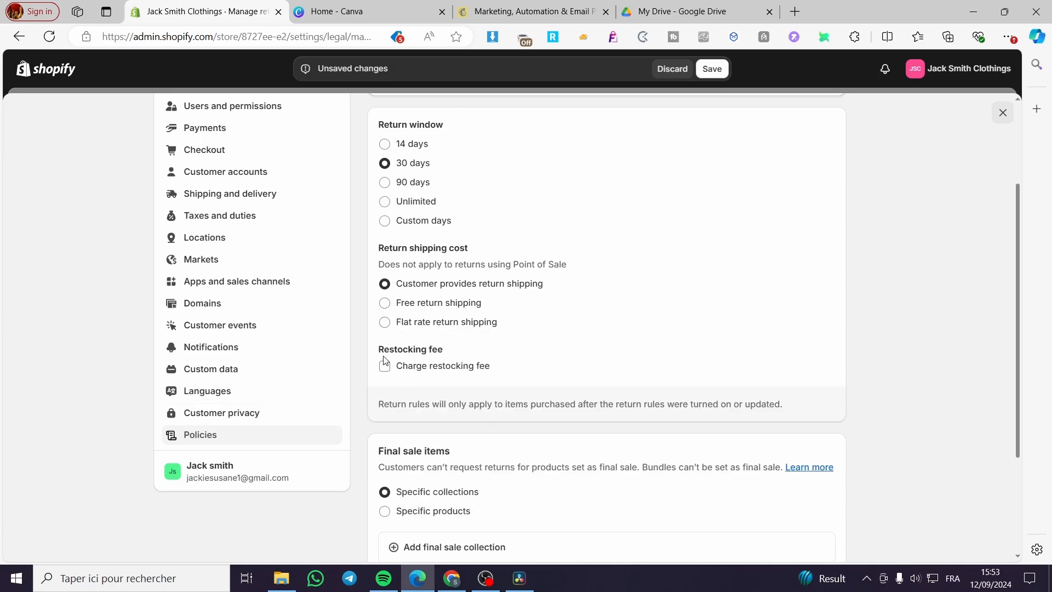
Step: Try the option to charge a restocking fee on returns
drag(380, 350, 444, 352)
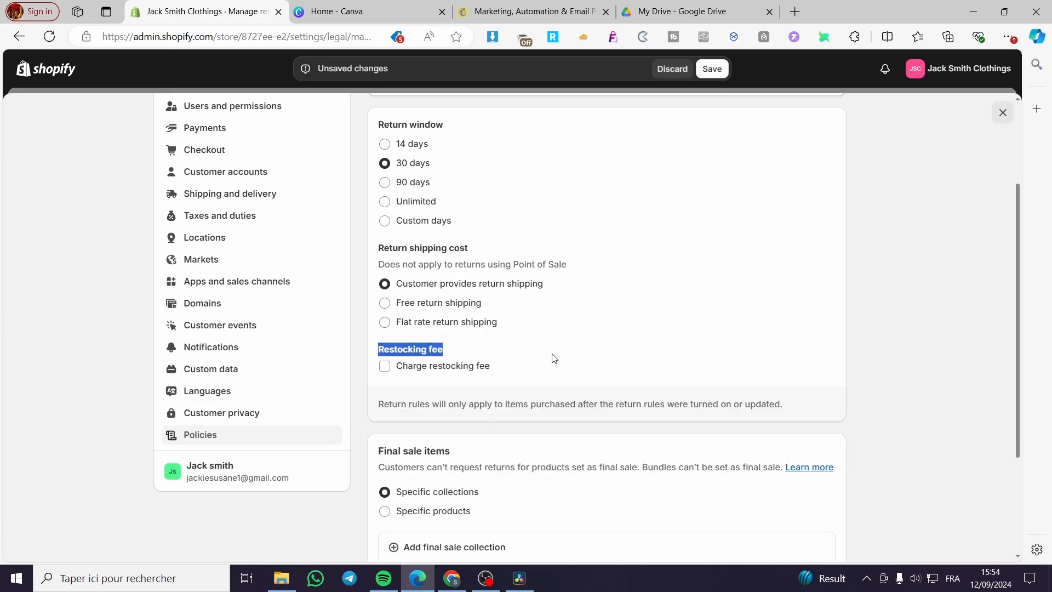
click(466, 380)
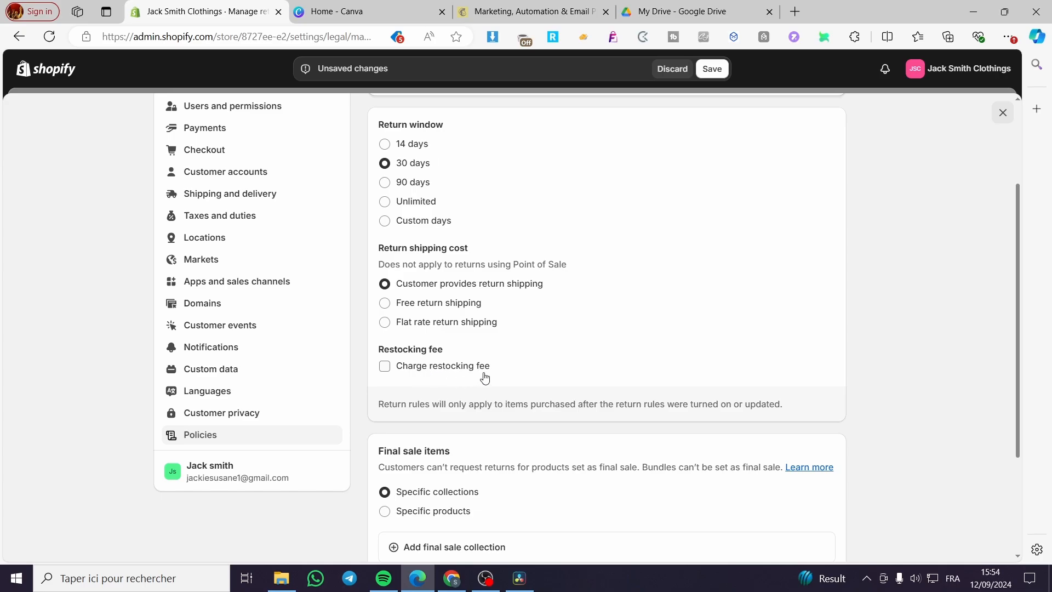
click(385, 367)
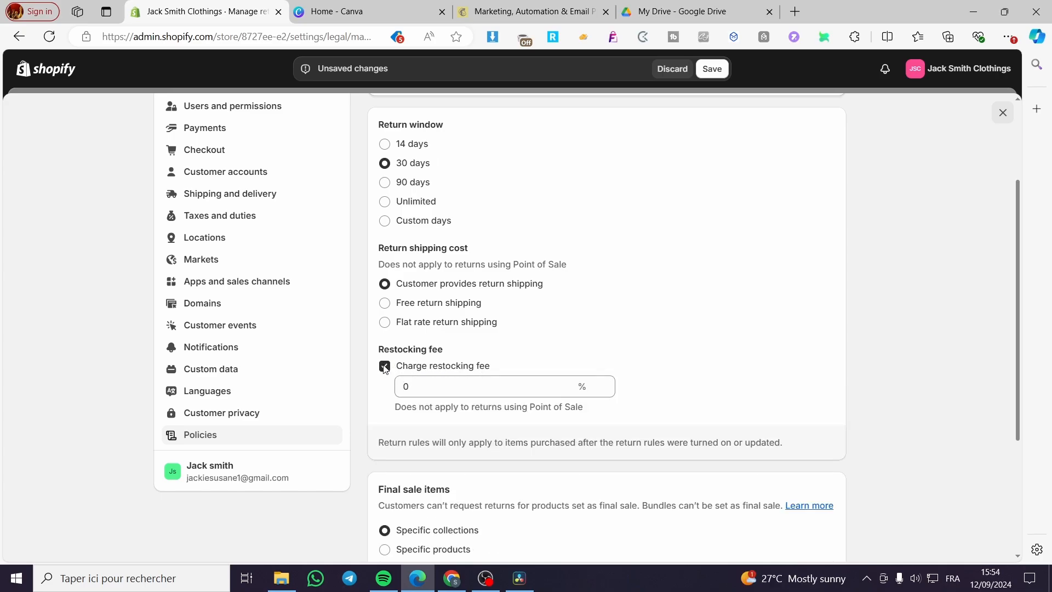
click(384, 367)
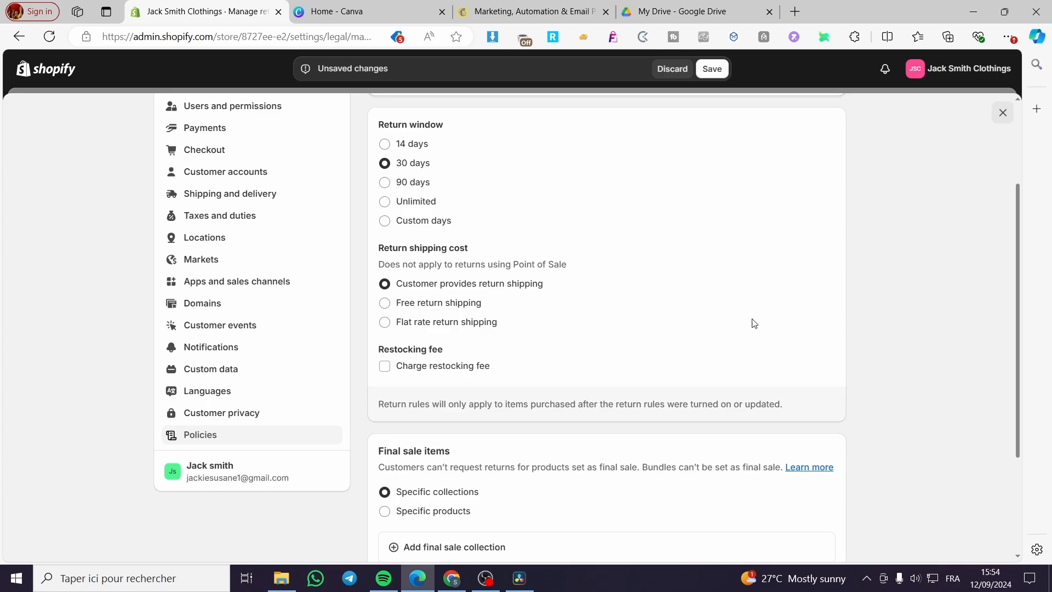
Step: Set final sale items to specific products and add the Adjustable Pet Cat Dog Car Seat Belt product with all its variants
scroll(394, 302, down, 3)
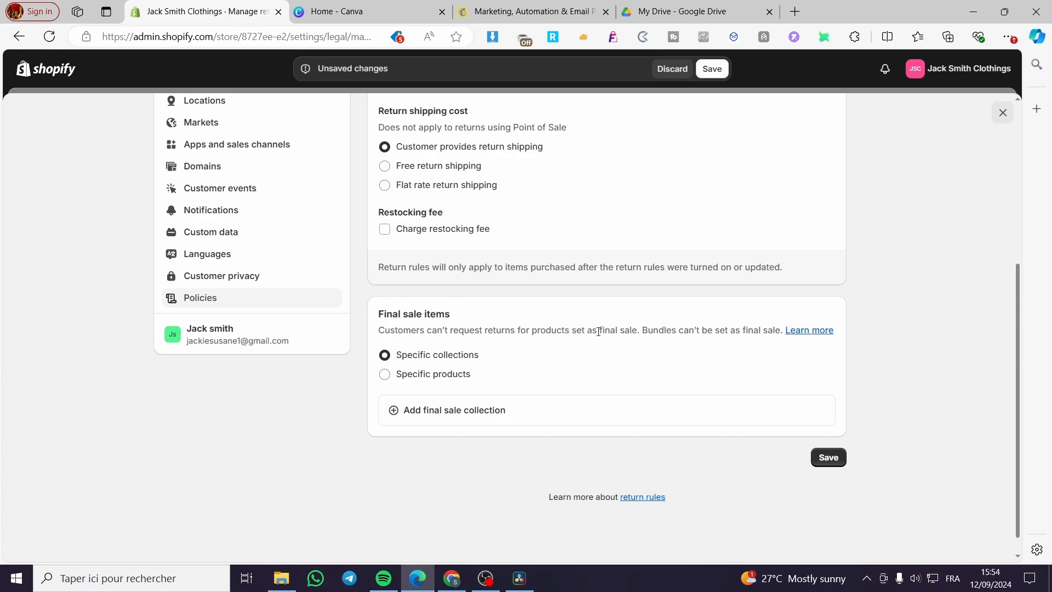
drag(634, 331, 780, 330)
click(655, 331)
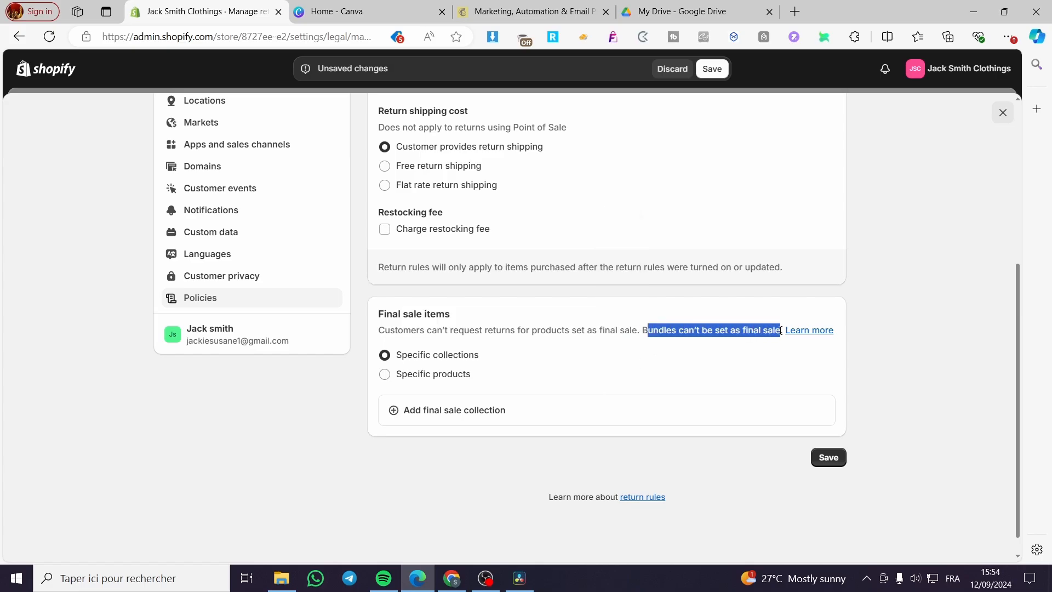
click(729, 361)
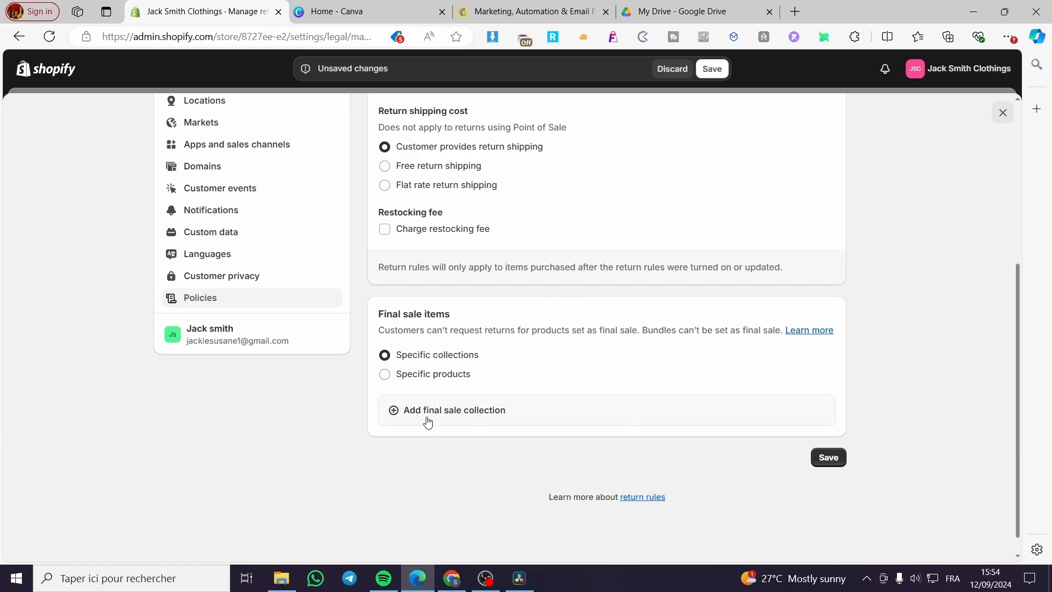
click(422, 375)
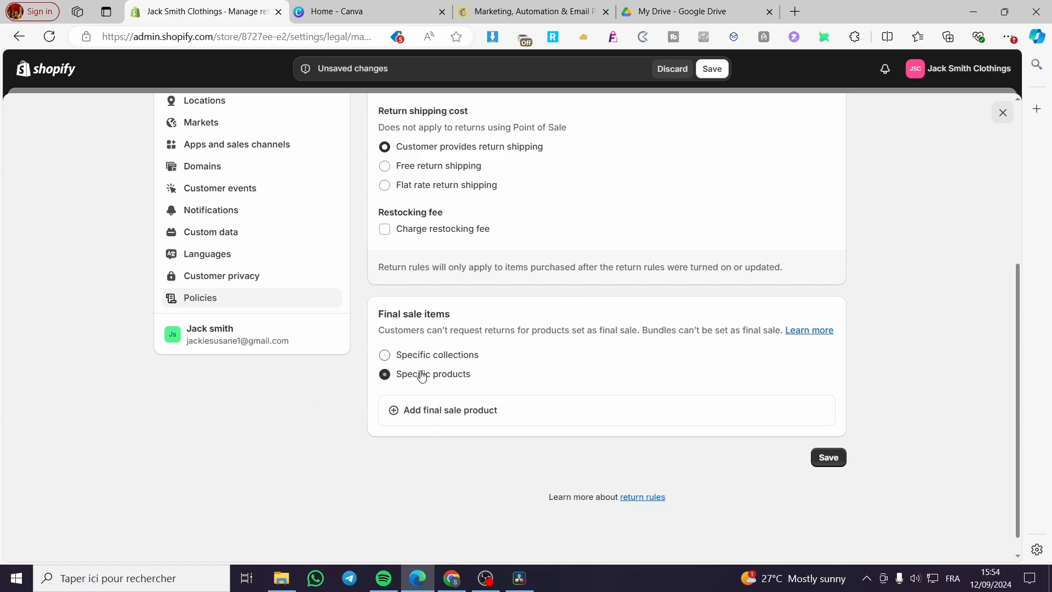
click(481, 409)
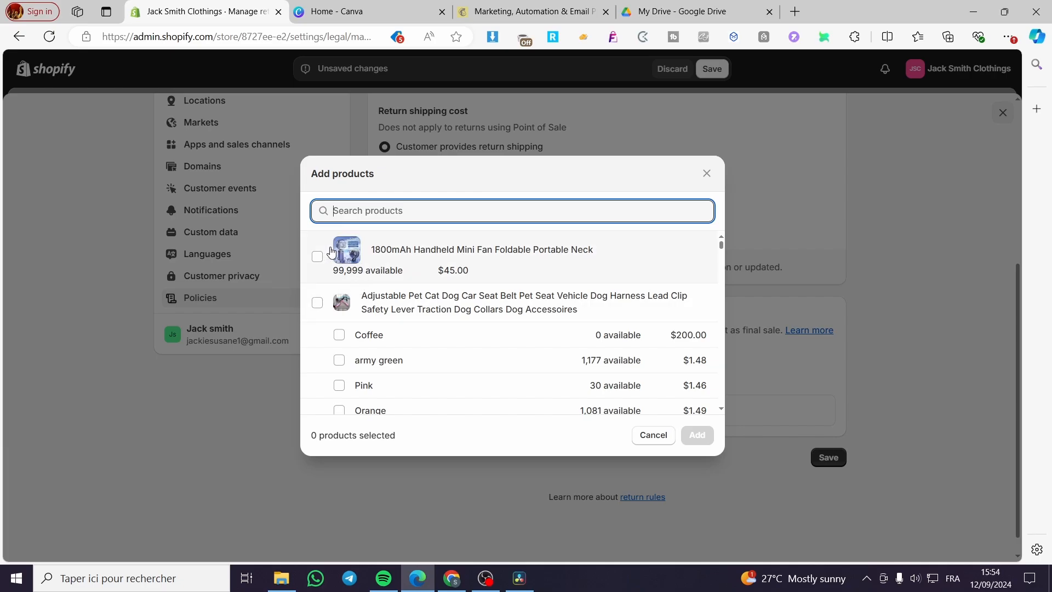
scroll(470, 293, down, 3)
scroll(469, 295, up, 4)
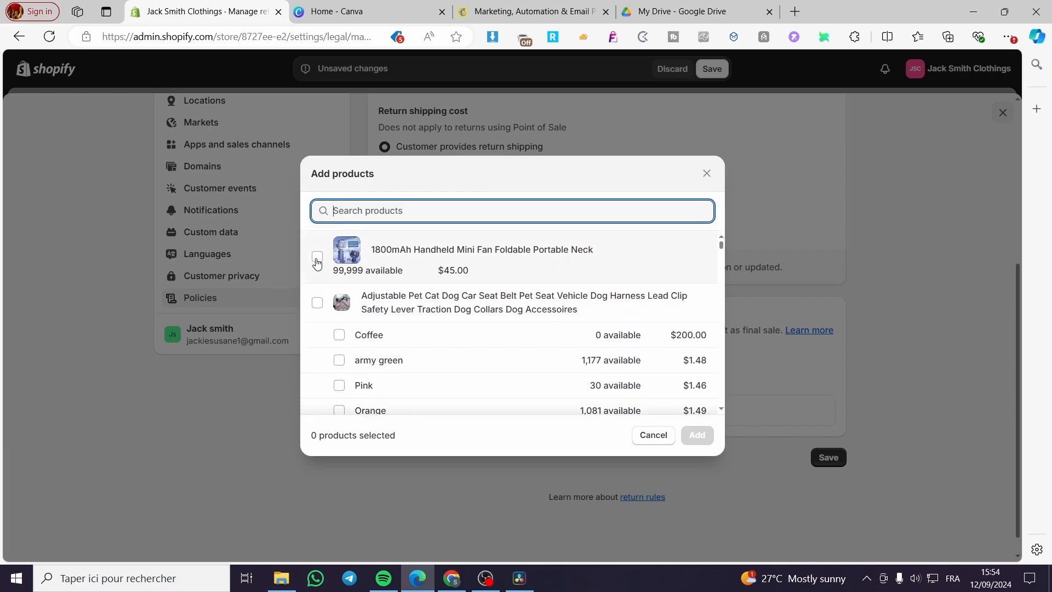
click(319, 305)
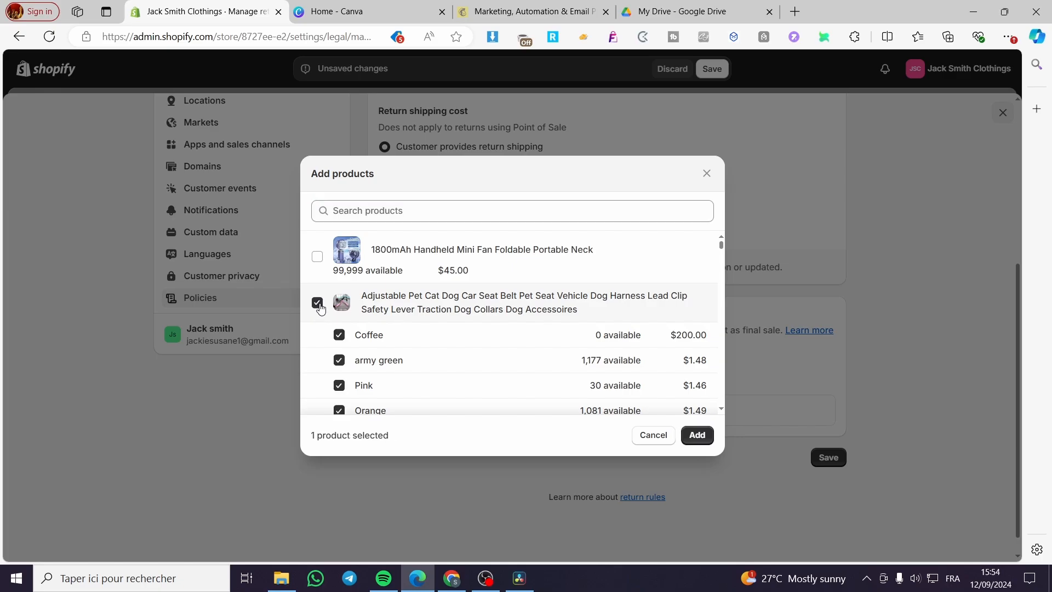
click(698, 436)
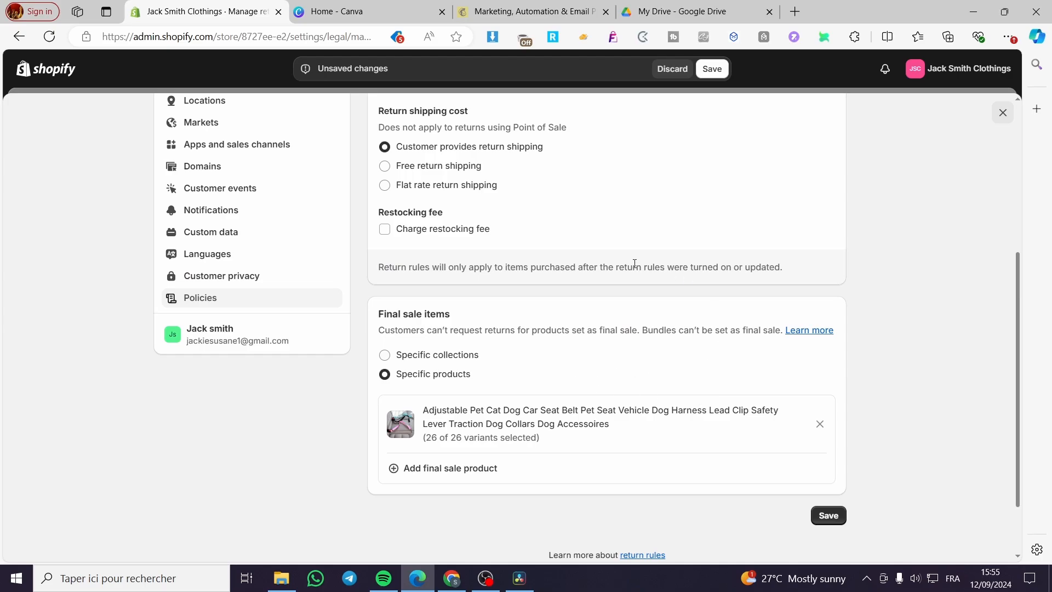
Step: Try the Specific collections option for final sale items and look through the collections that can be added
click(456, 357)
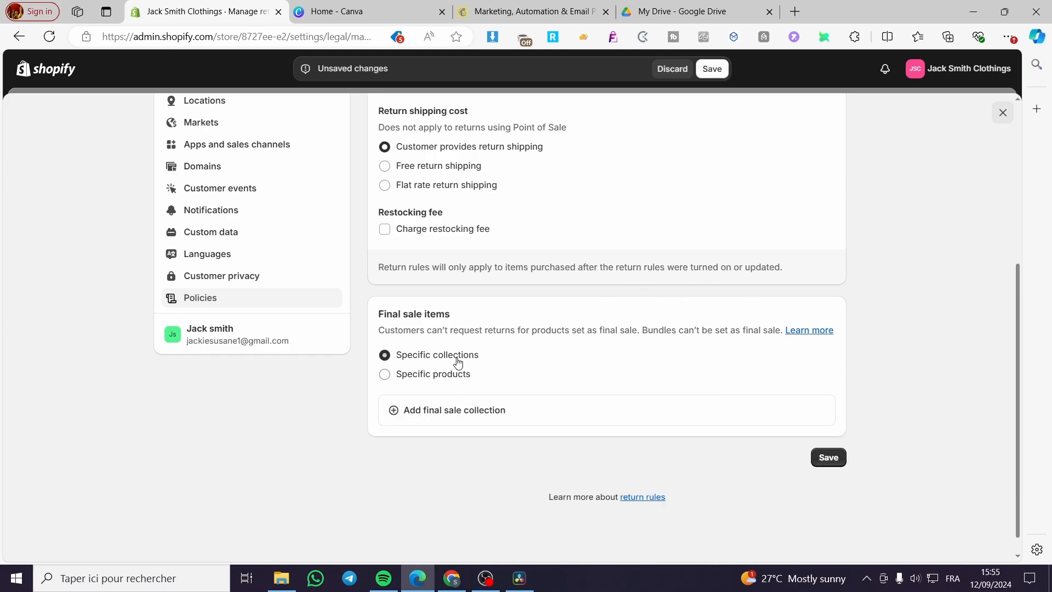
click(446, 376)
click(453, 357)
click(484, 406)
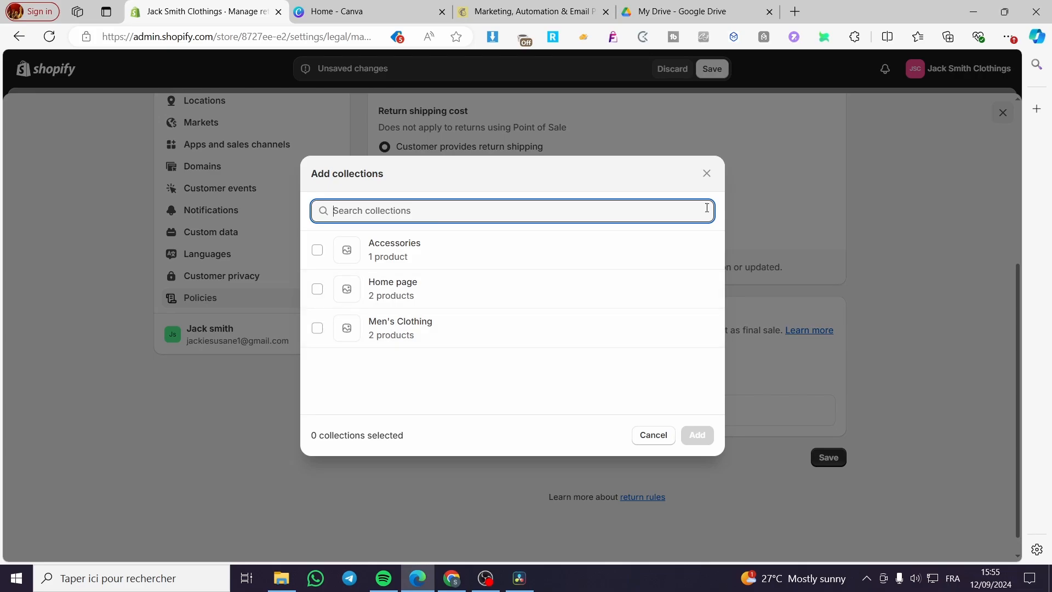
click(709, 173)
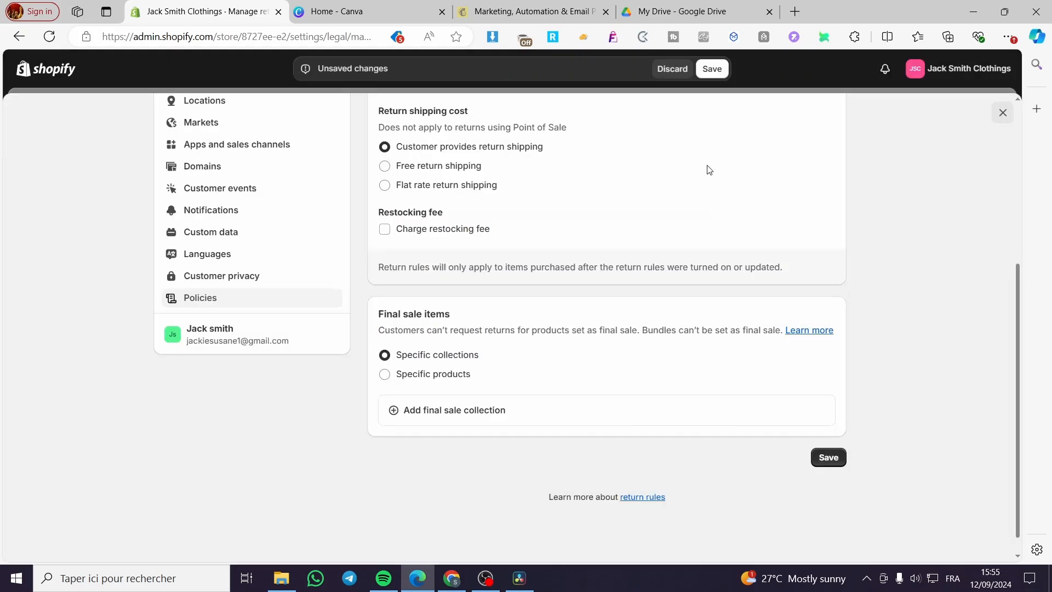
Step: Save the return rules with final sale items set to Specific products, and return to the policies overview
click(393, 374)
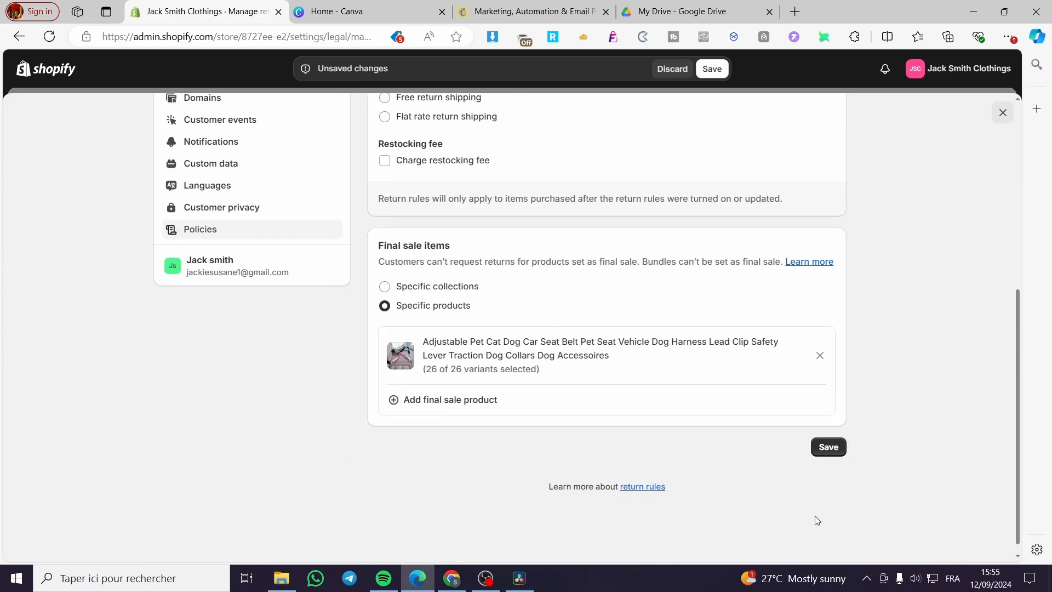
click(828, 446)
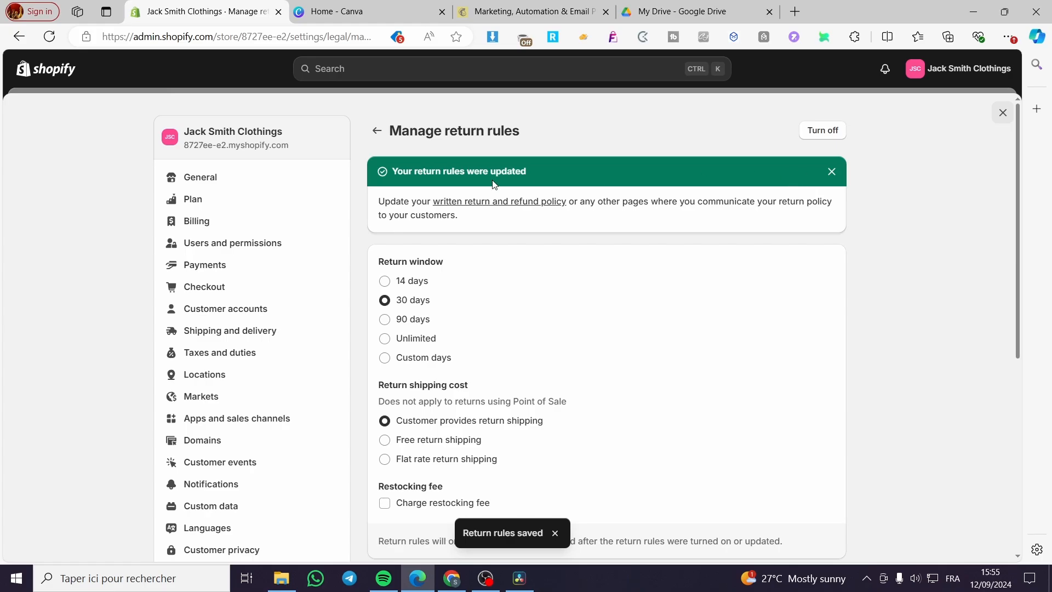
click(376, 130)
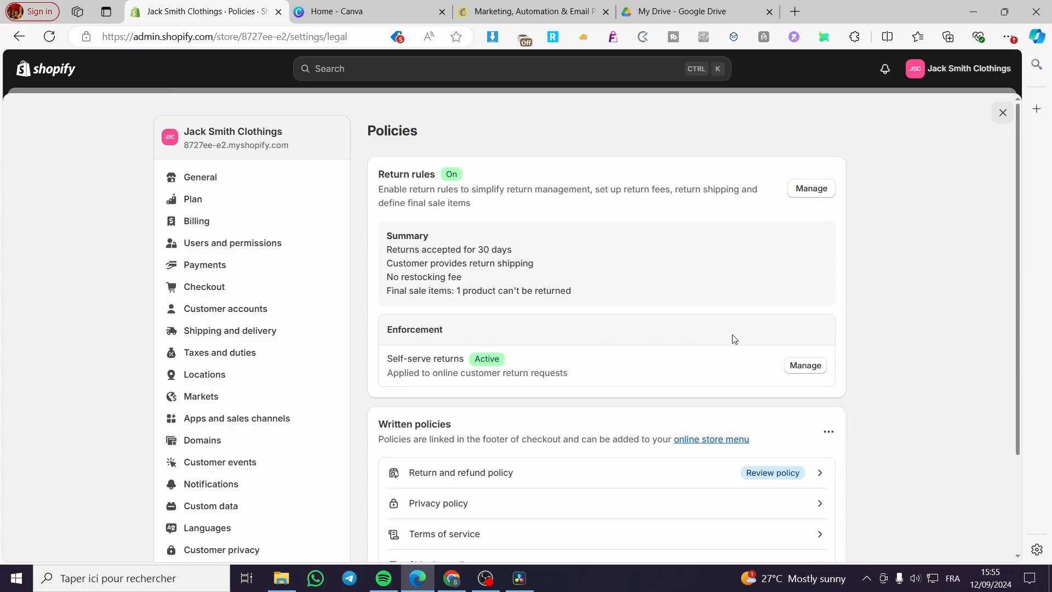
Step: Open the self-serve returns management from the policies and review the customer accounts settings
click(807, 365)
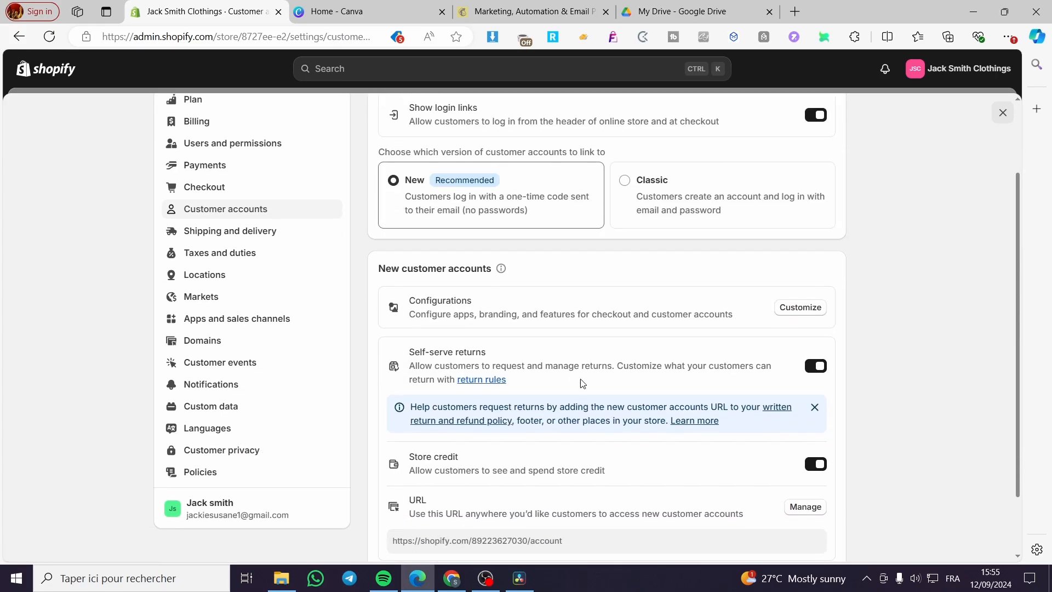
scroll(546, 390, up, 2)
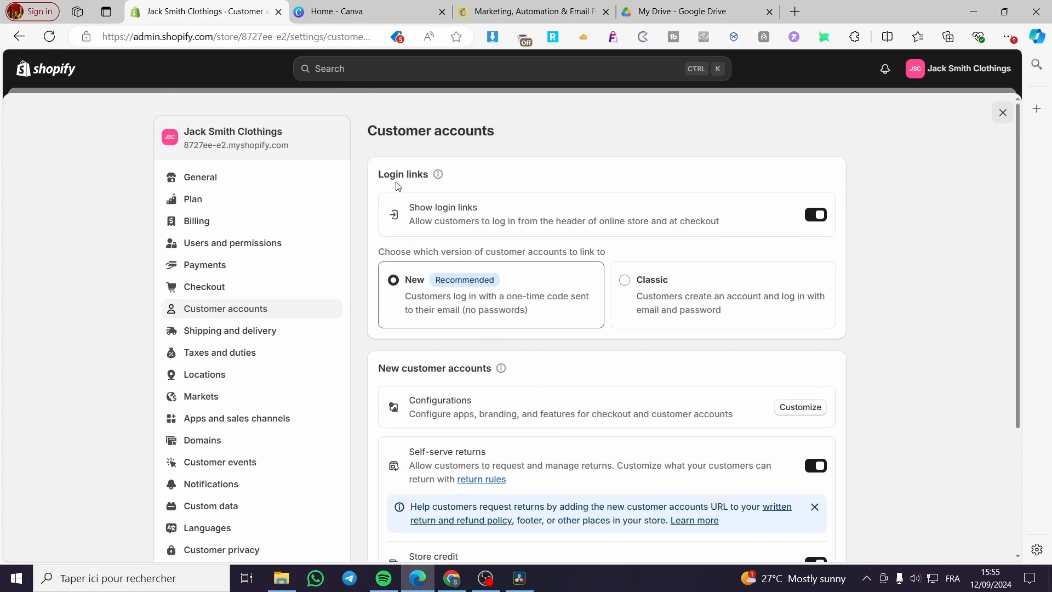
scroll(454, 240, down, 3)
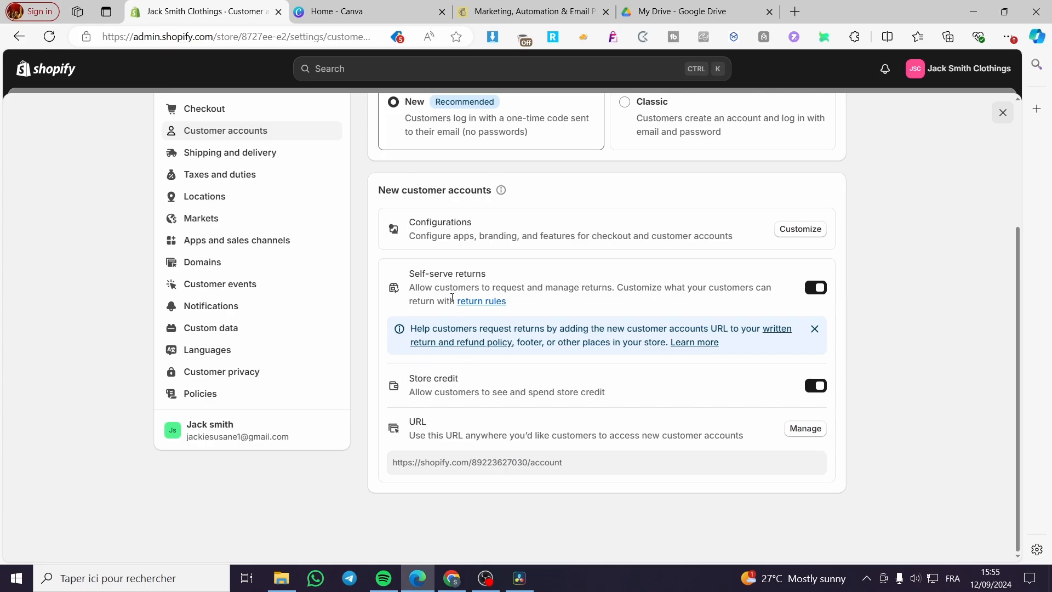
Step: Go back to the policies through the return rules link and read through the written return and refund policy
click(480, 302)
scroll(623, 304, down, 3)
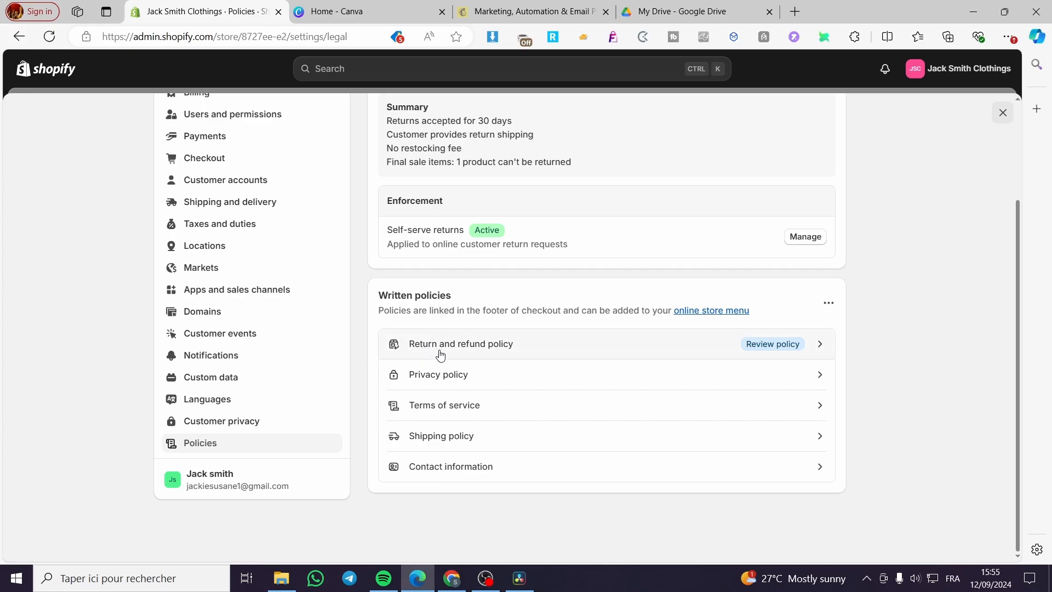
click(485, 344)
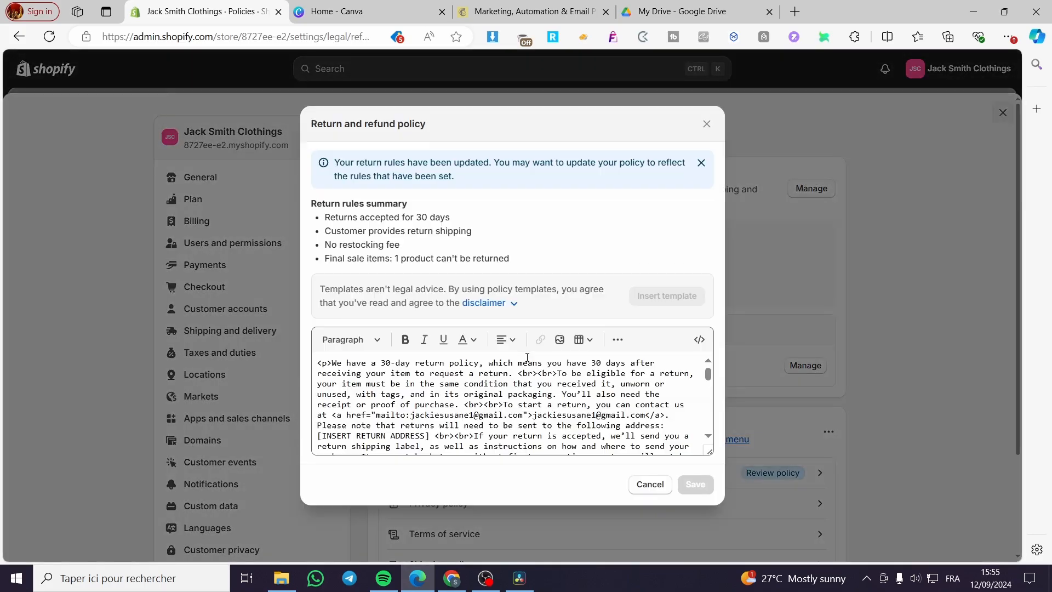
scroll(407, 350, down, 3)
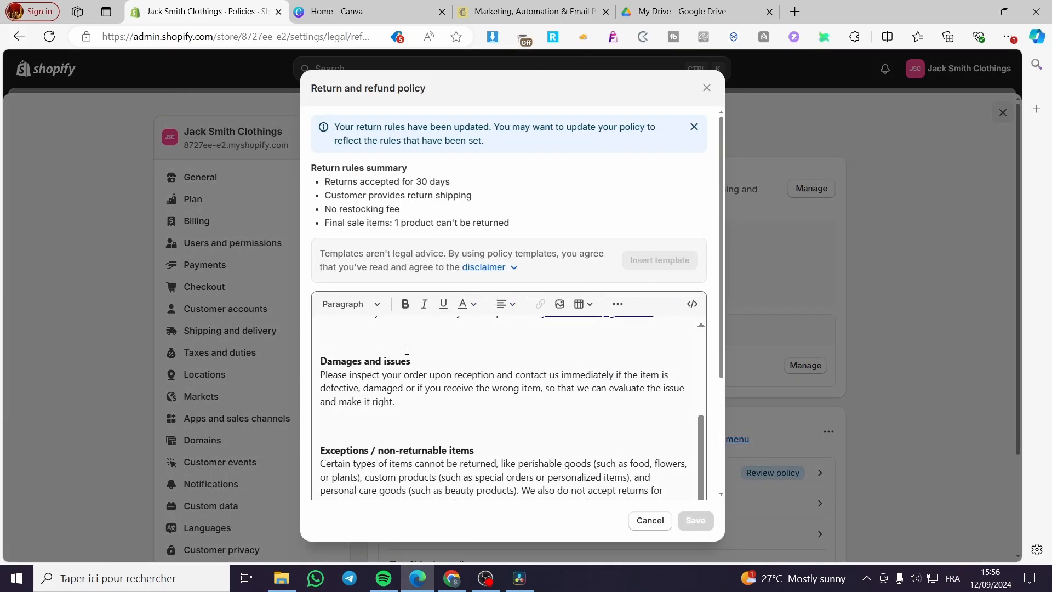
scroll(453, 378, down, 5)
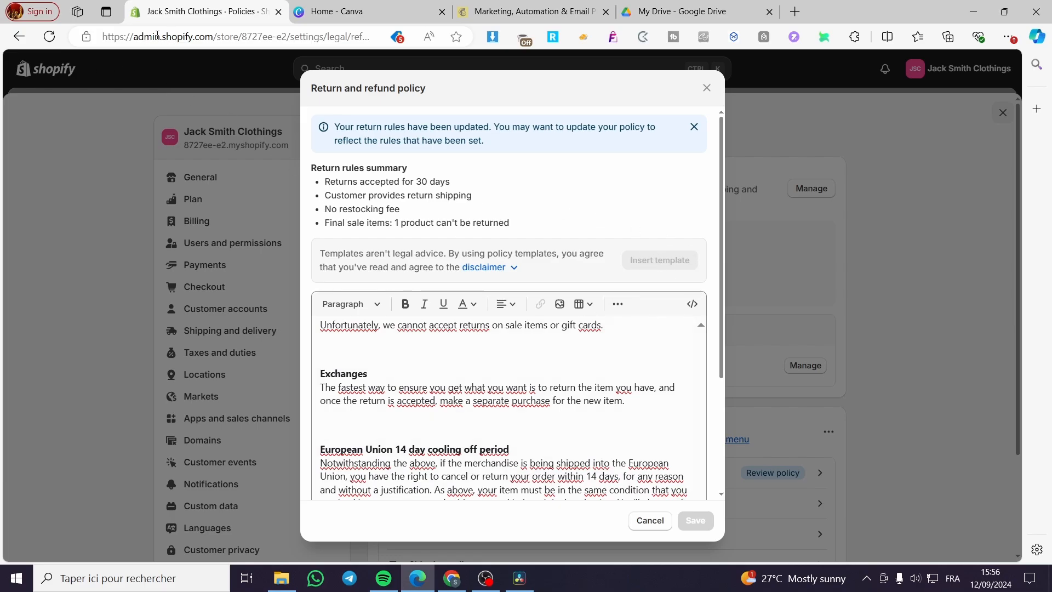
scroll(701, 367, up, 10)
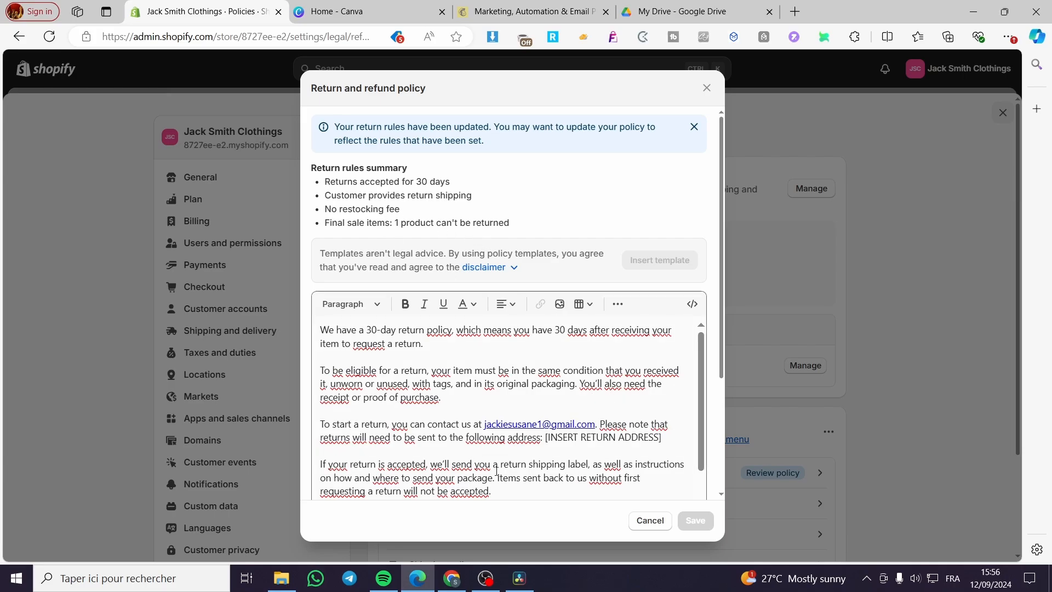
Step: Highlight the return address placeholder and the contact e-mail in the return and refund policy while checking its text
right_click(651, 443)
drag(596, 438, 548, 438)
click(642, 464)
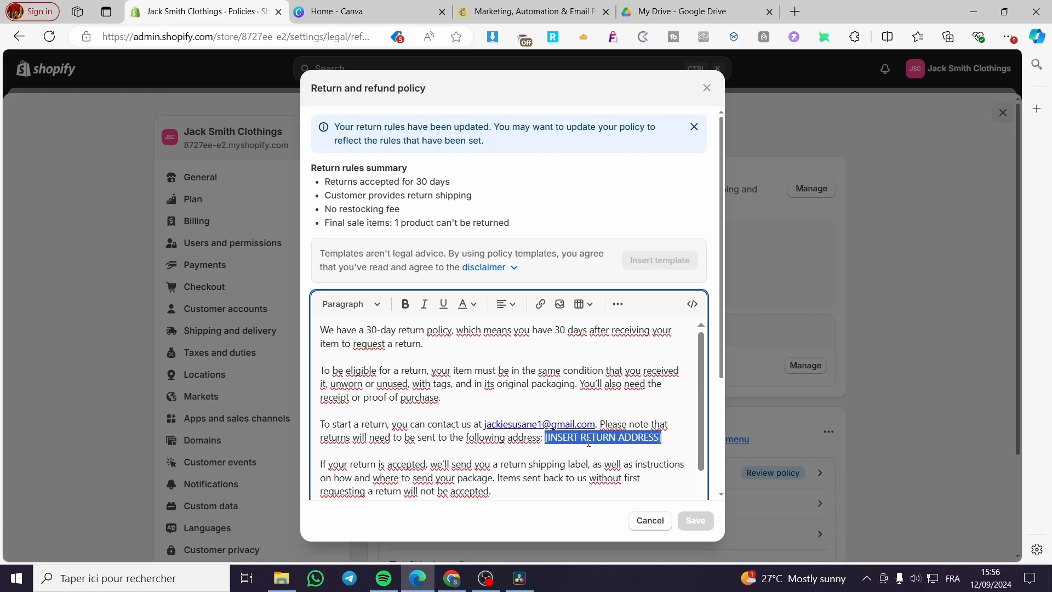
scroll(471, 441, down, 1)
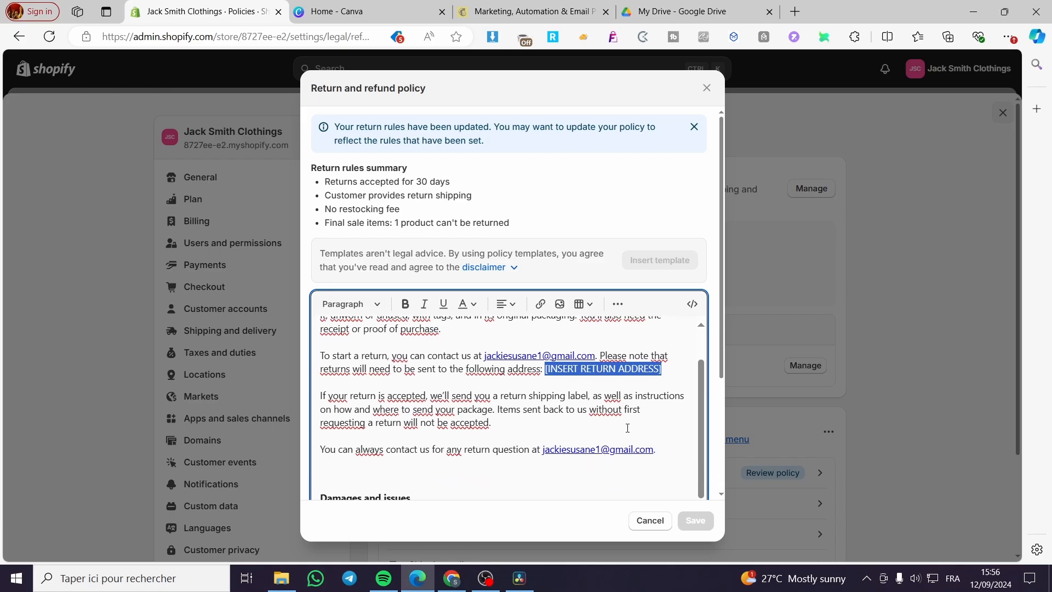
scroll(528, 430, down, 2)
scroll(606, 430, up, 1)
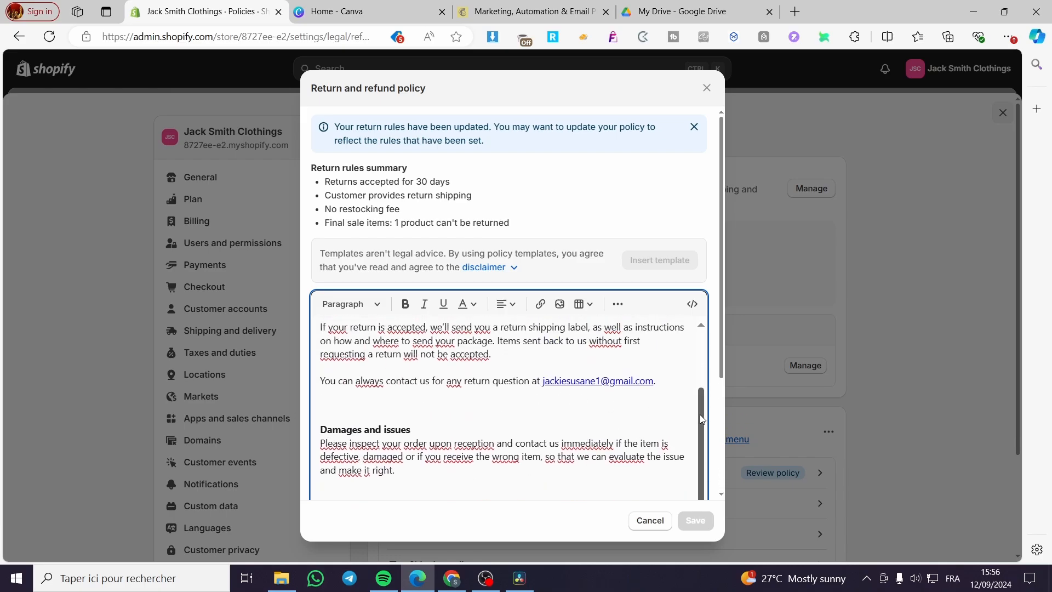
scroll(699, 415, down, 3)
scroll(589, 427, up, 5)
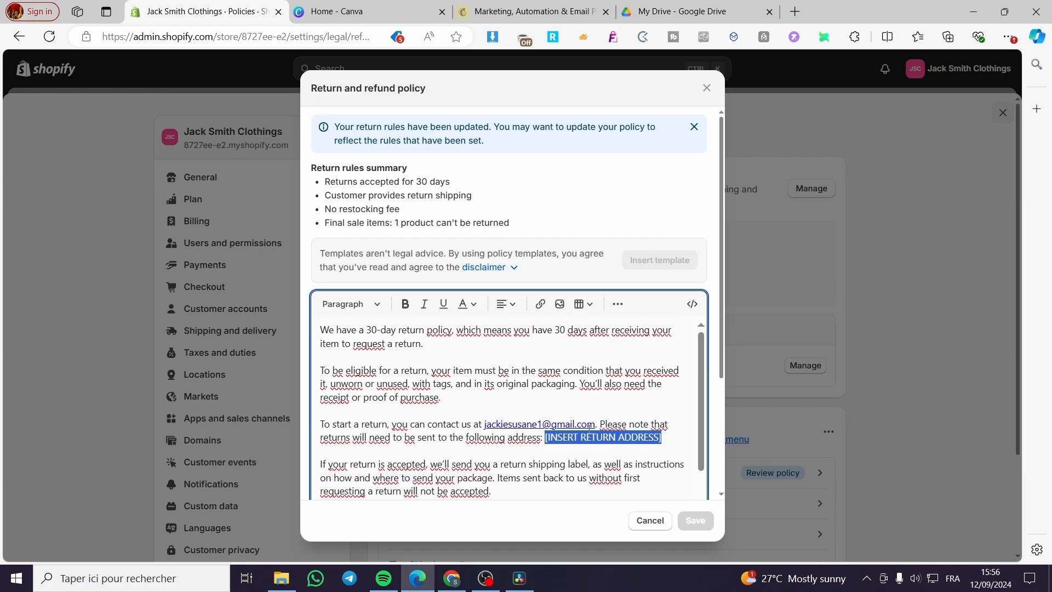
drag(484, 423, 601, 425)
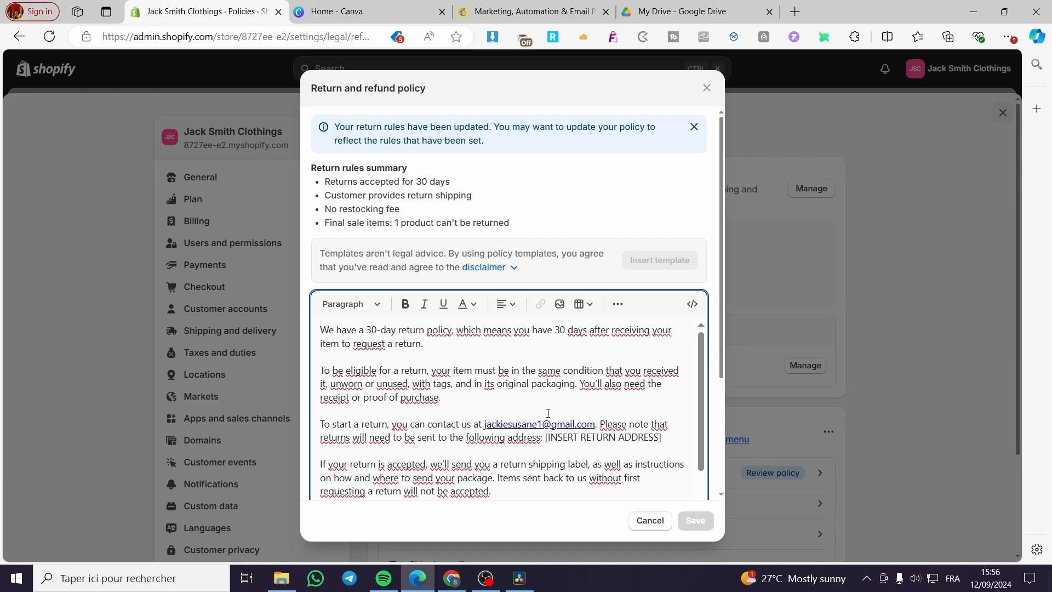
Step: Read the exchanges, European Union cooling off and refunds sections, and close the policy without editing it
scroll(505, 377, down, 5)
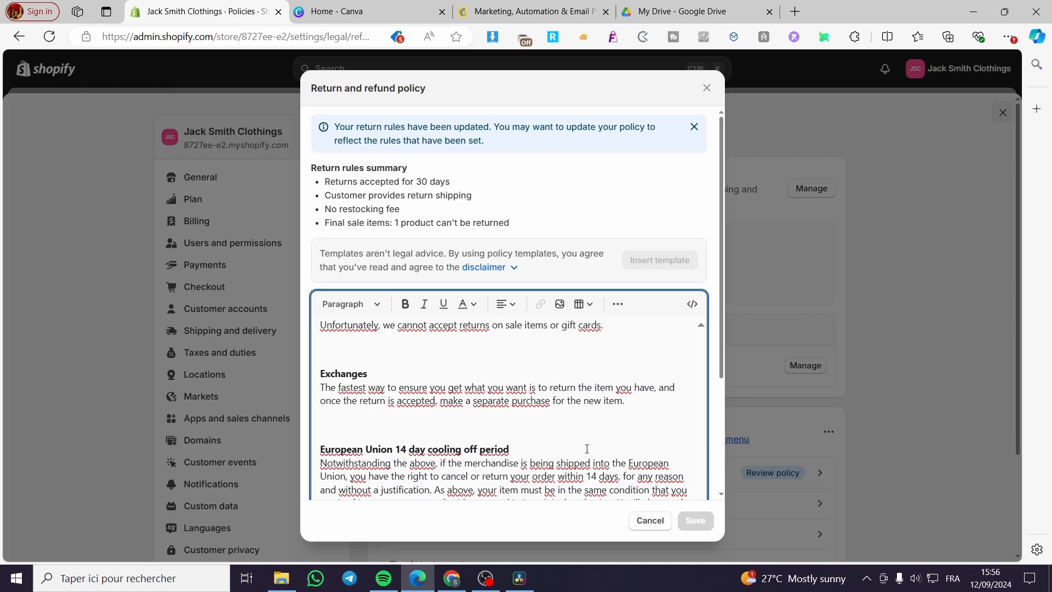
scroll(587, 448, down, 3)
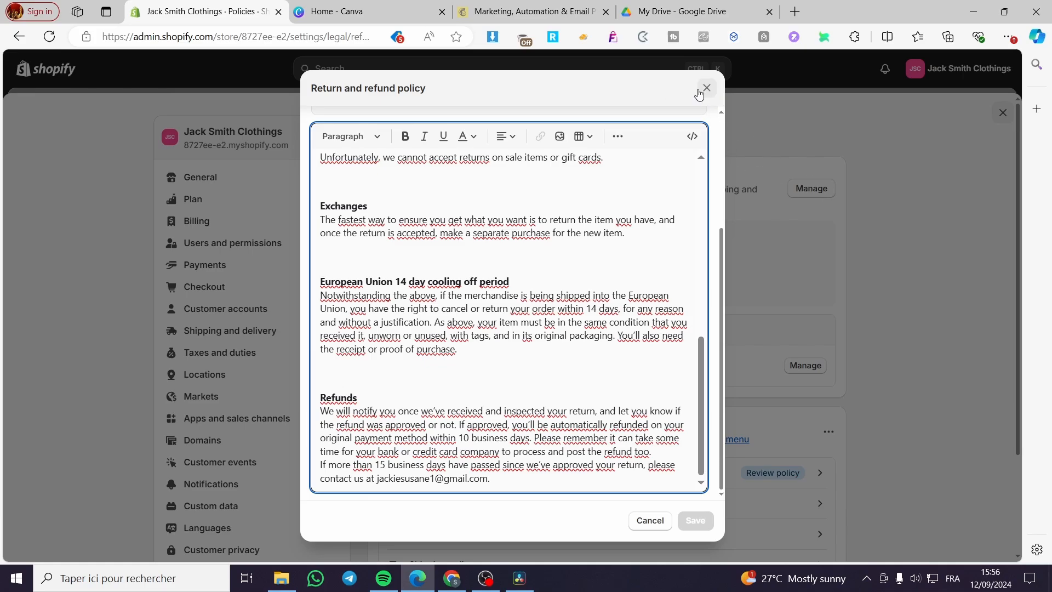
scroll(567, 357, up, 10)
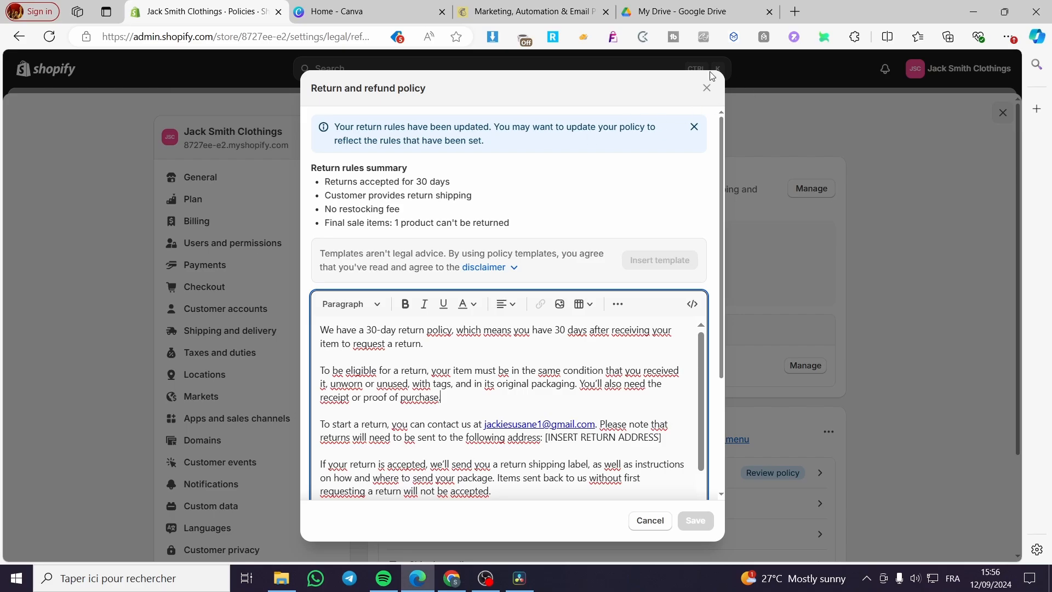
click(706, 87)
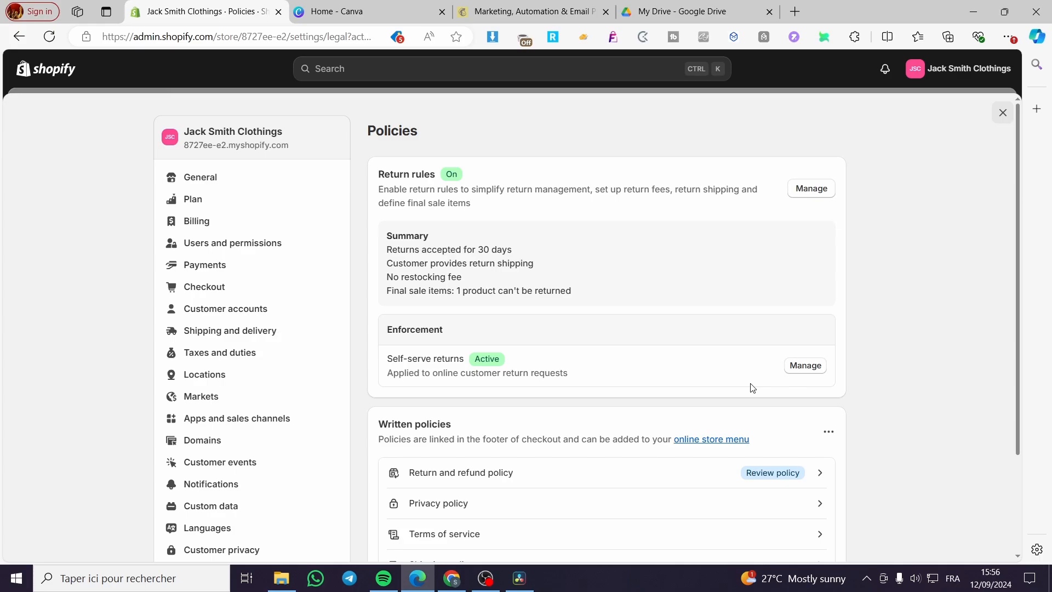
Step: Check the self-serve returns setting in the customer accounts settings again, and return to the admin home page
scroll(592, 475, down, 1)
click(252, 316)
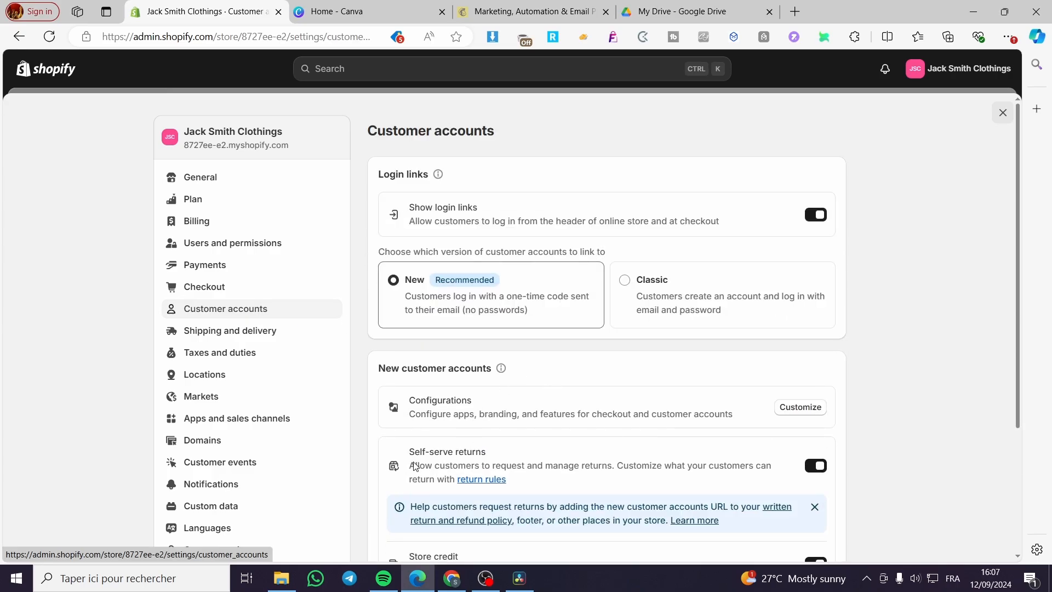
click(50, 77)
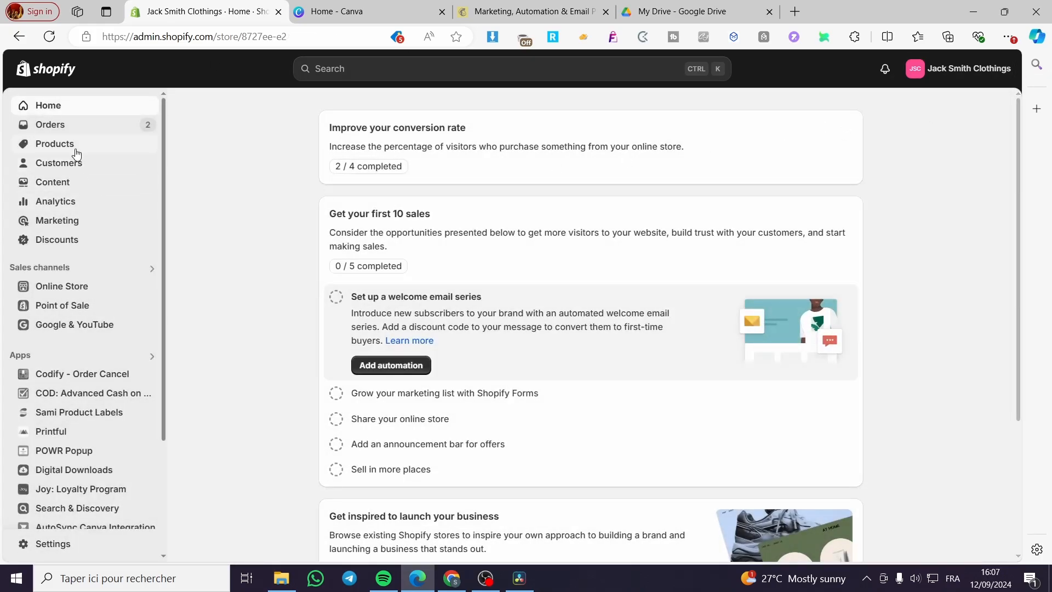
Step: Open the 1800mAh Handheld Mini Fan Foldable Portable Neck product from the product list
click(75, 149)
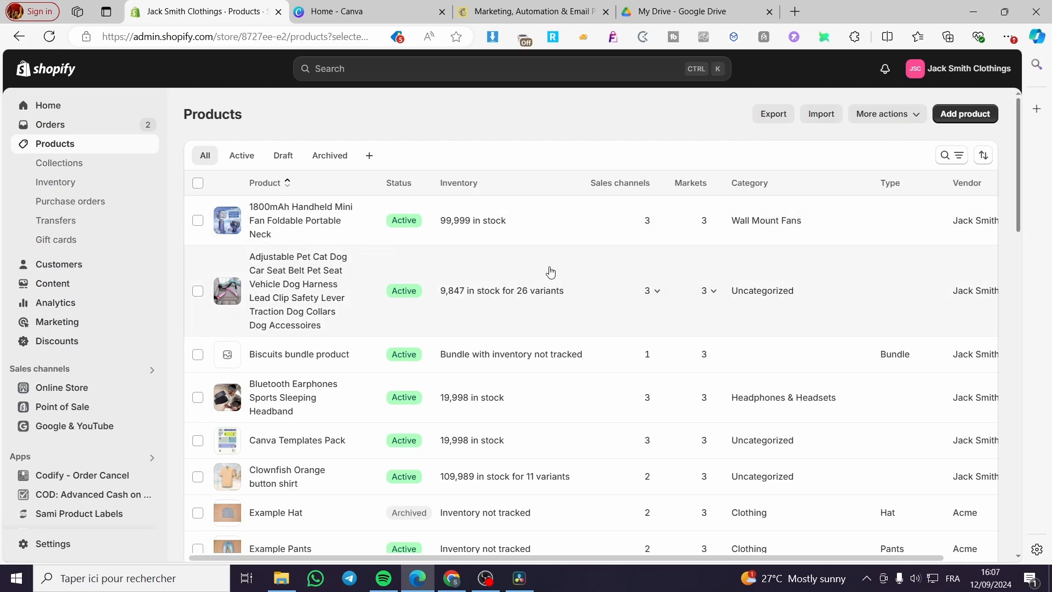
click(511, 233)
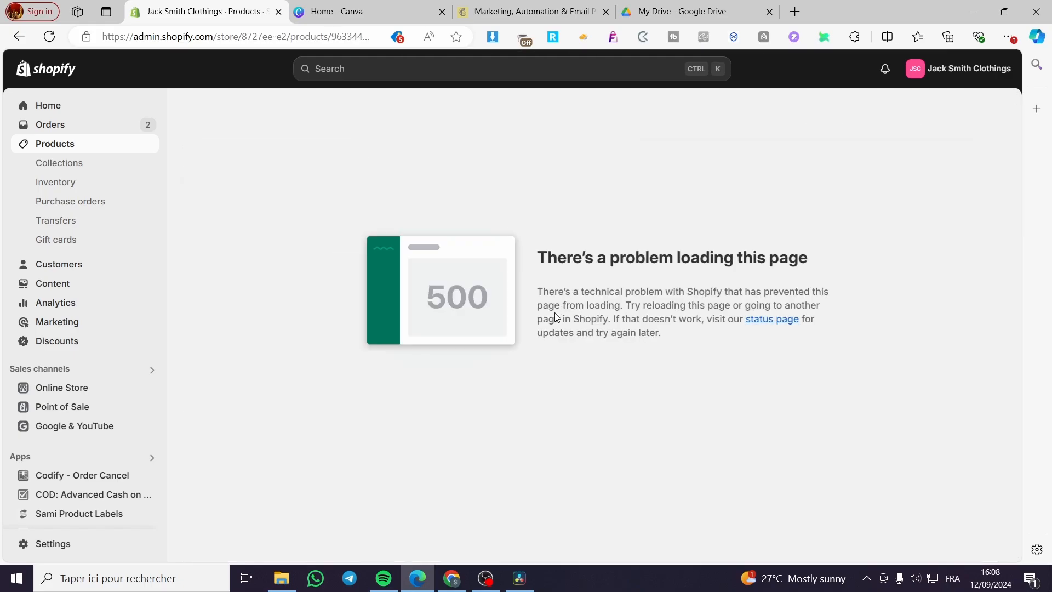
click(54, 144)
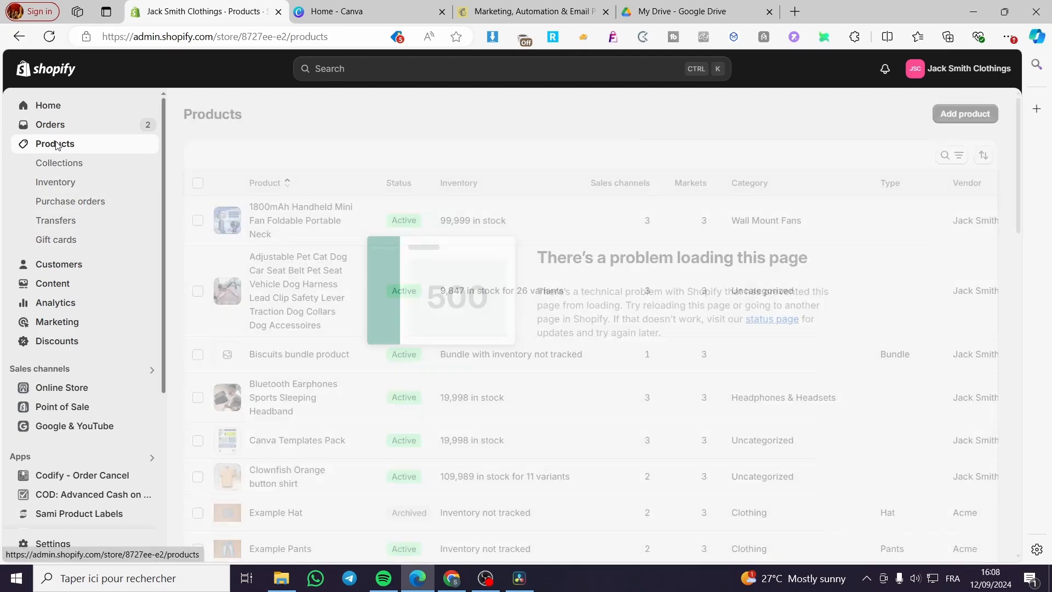
click(306, 214)
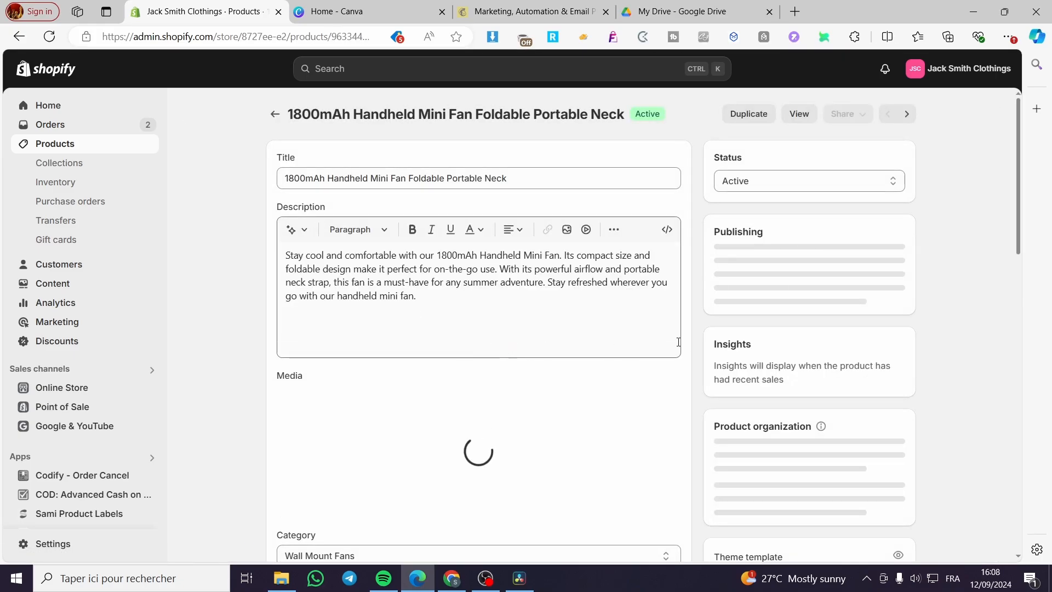
scroll(438, 317, down, 2)
scroll(323, 255, up, 2)
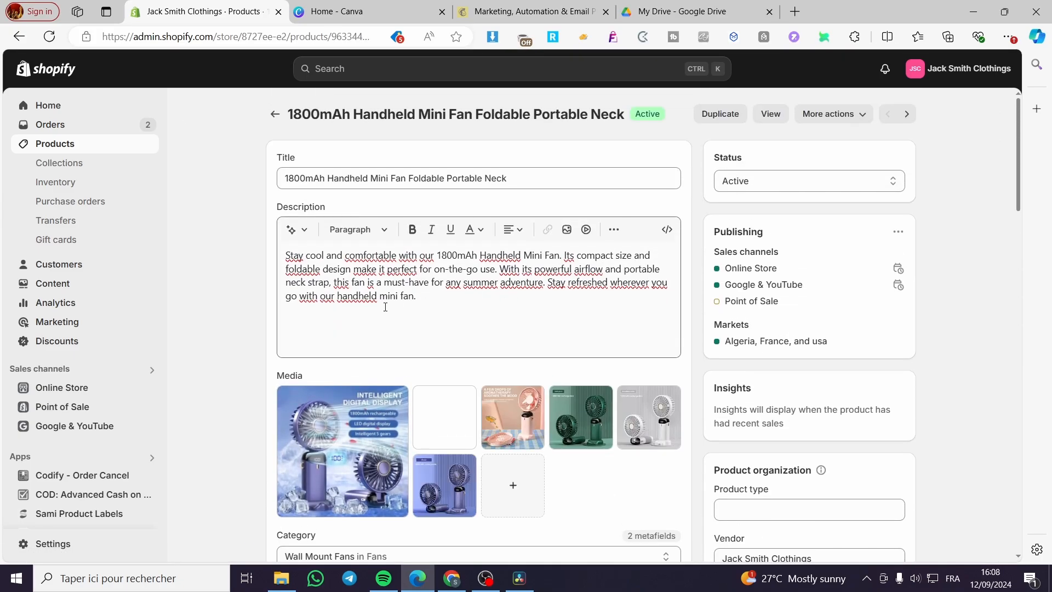
Step: Add three empty lines at the end of the mini fan's product description
click(408, 330)
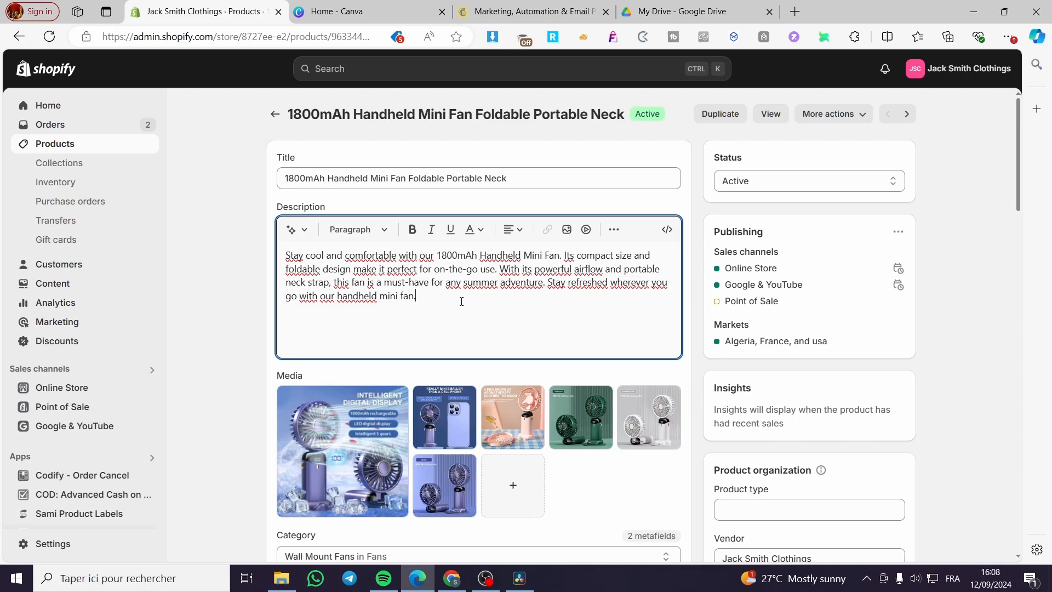
key(Return)
key(Return)
key(Return)
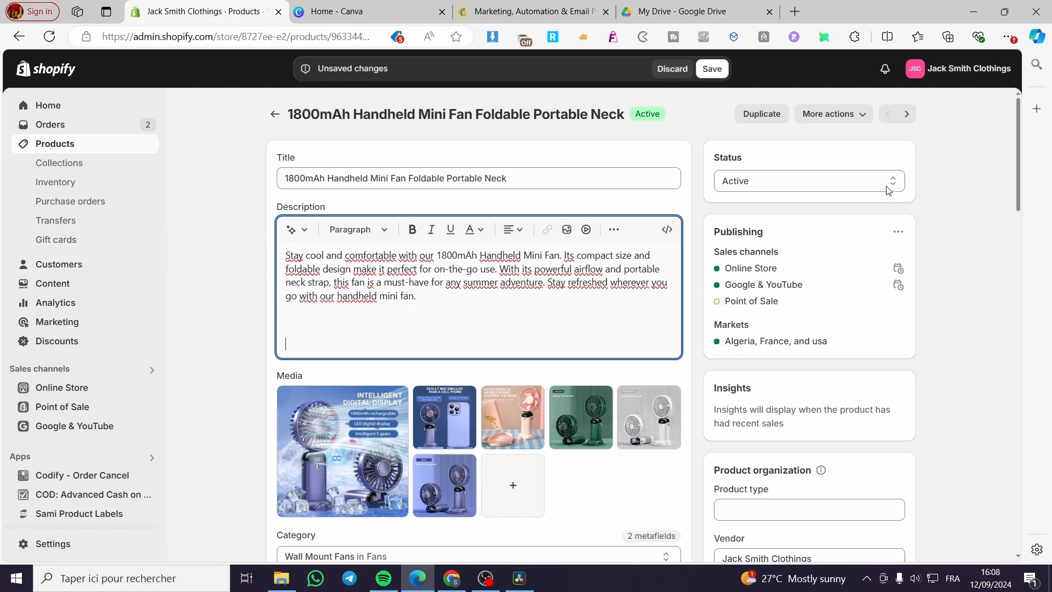
Step: Preview the mini fan's product page in the online store and look at its description area
click(859, 115)
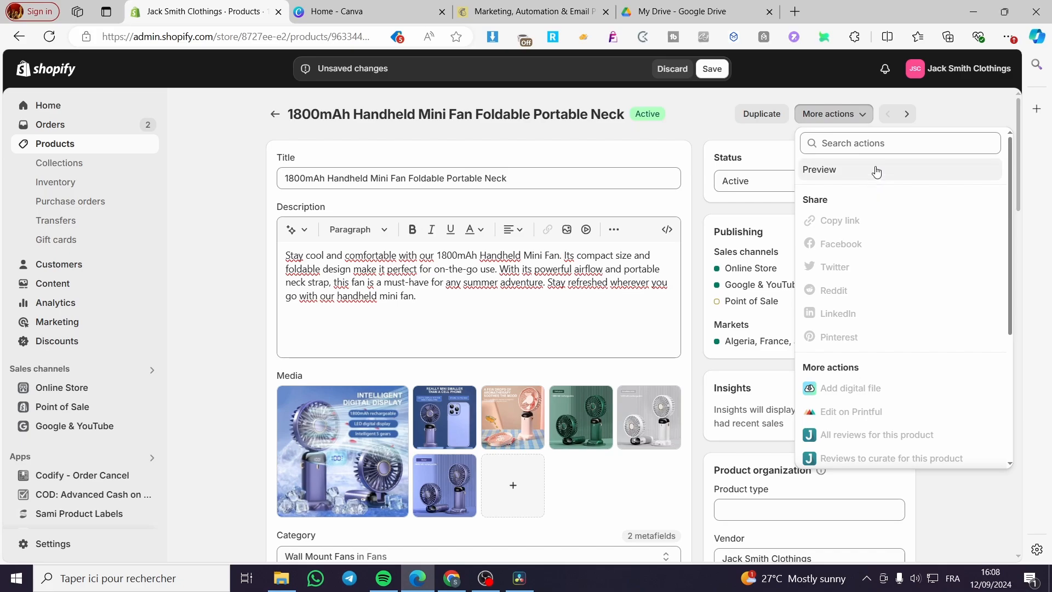
click(876, 170)
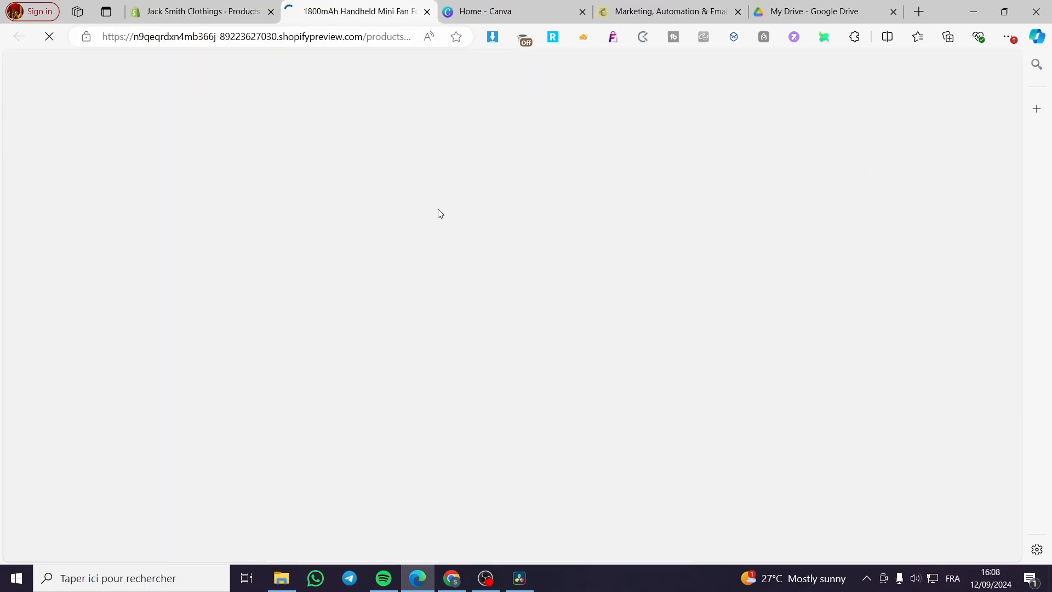
scroll(795, 269, down, 7)
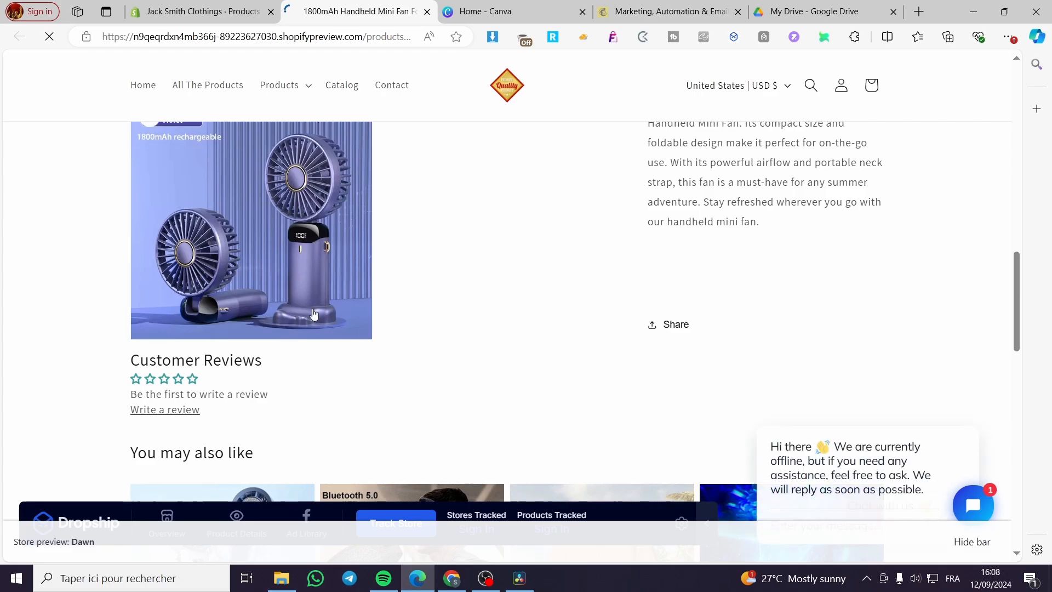
Step: Dismiss the chat greeting on the mini fan's product page, look over the payment options and description area, and close the preview
scroll(552, 277, down, 2)
scroll(495, 226, up, 2)
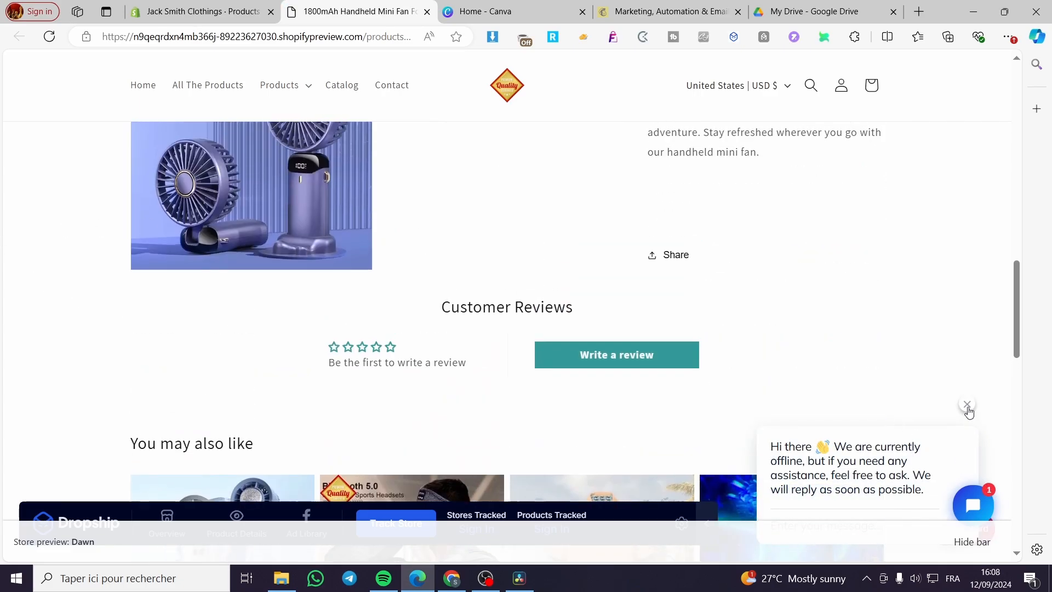
click(968, 409)
scroll(715, 380, up, 8)
scroll(760, 417, down, 2)
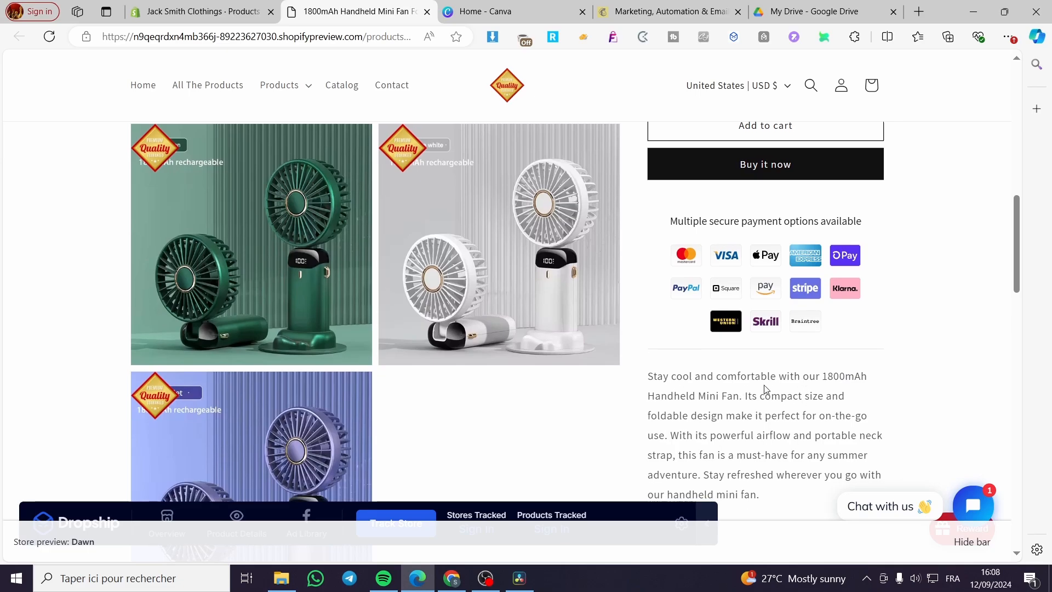
scroll(760, 418, up, 3)
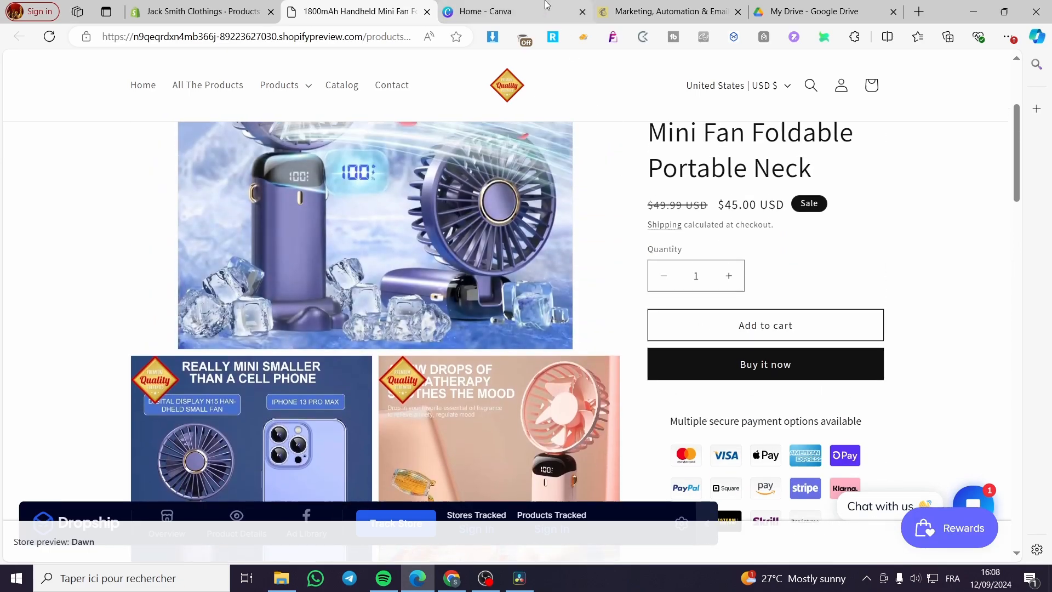
click(427, 12)
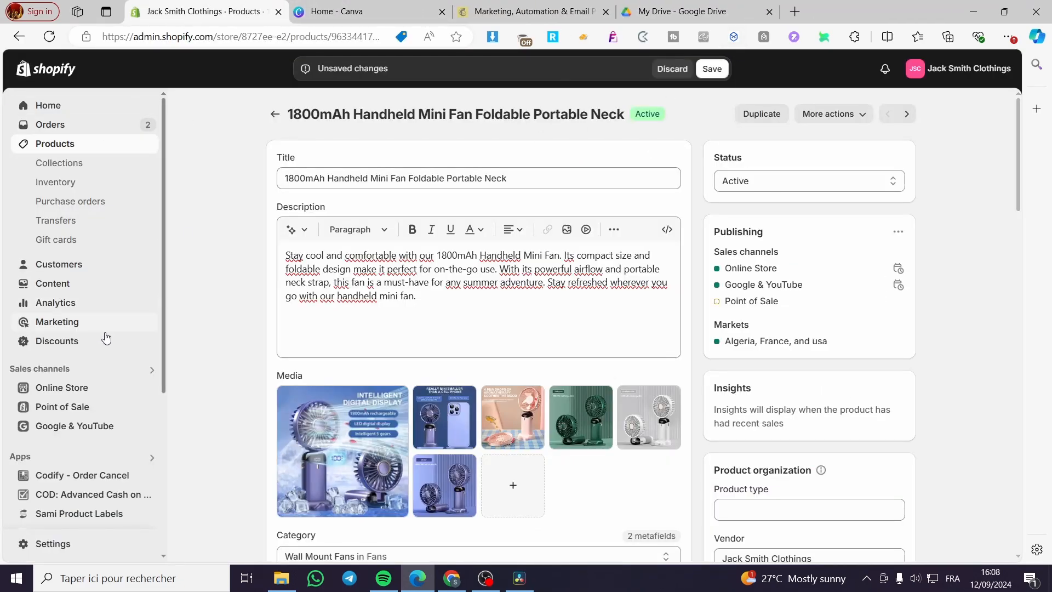
Step: View the store's Payments settings and its Shipping and delivery settings
scroll(66, 493, down, 4)
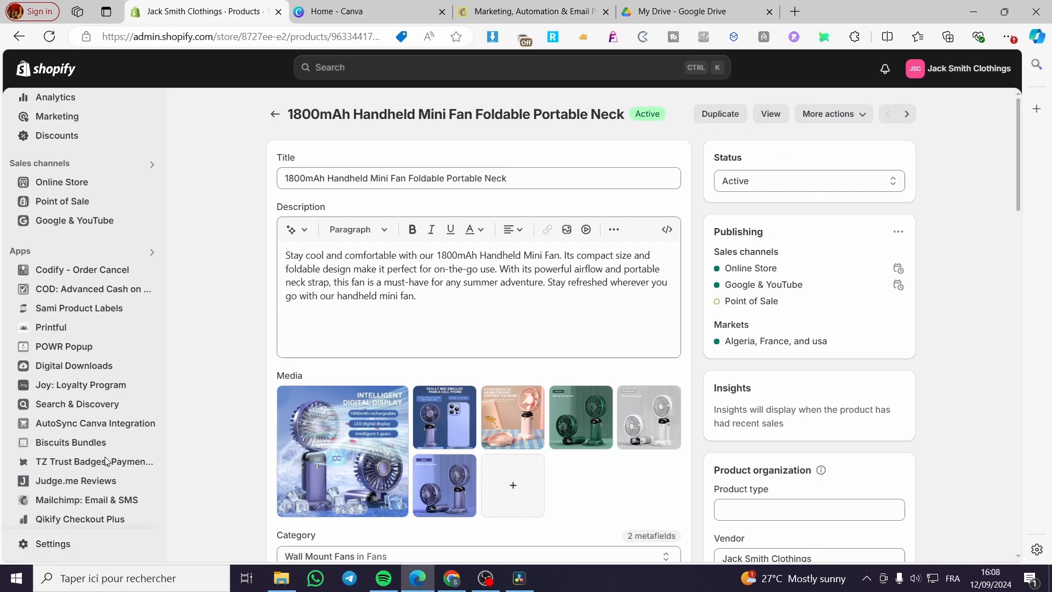
click(55, 544)
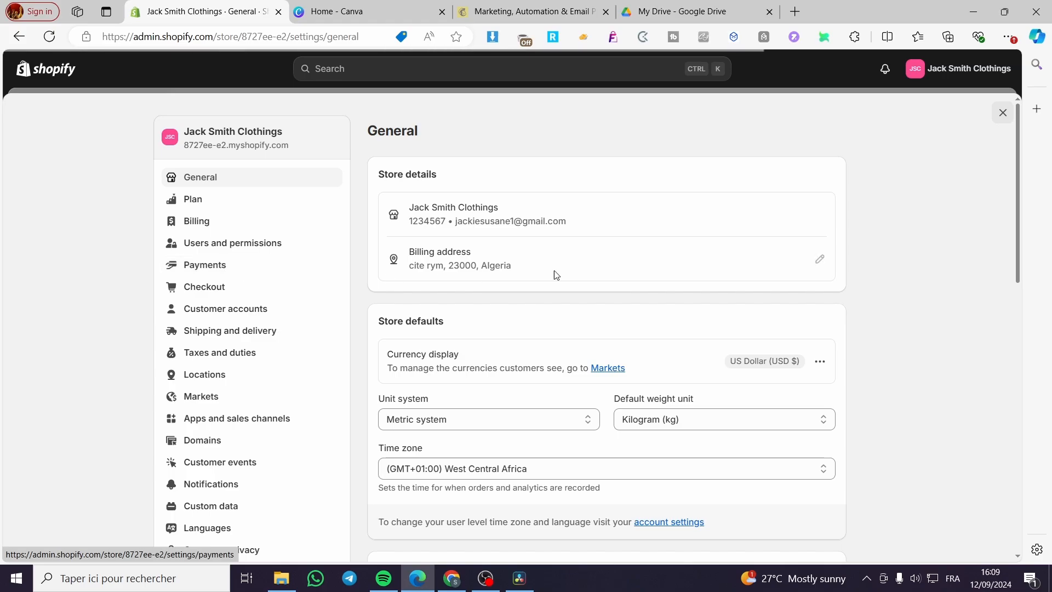
click(230, 267)
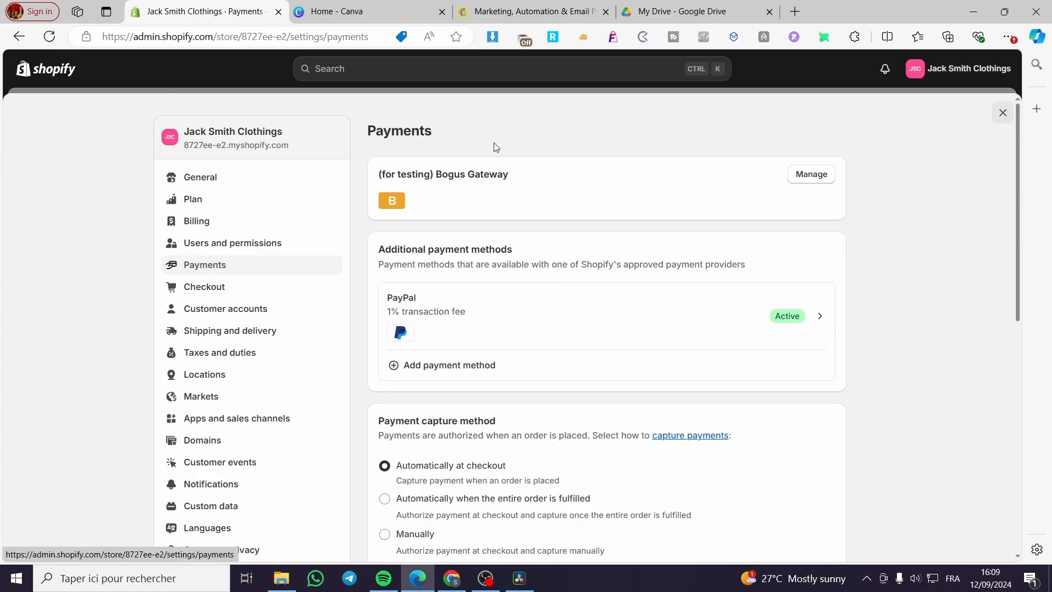
scroll(307, 312, down, 1)
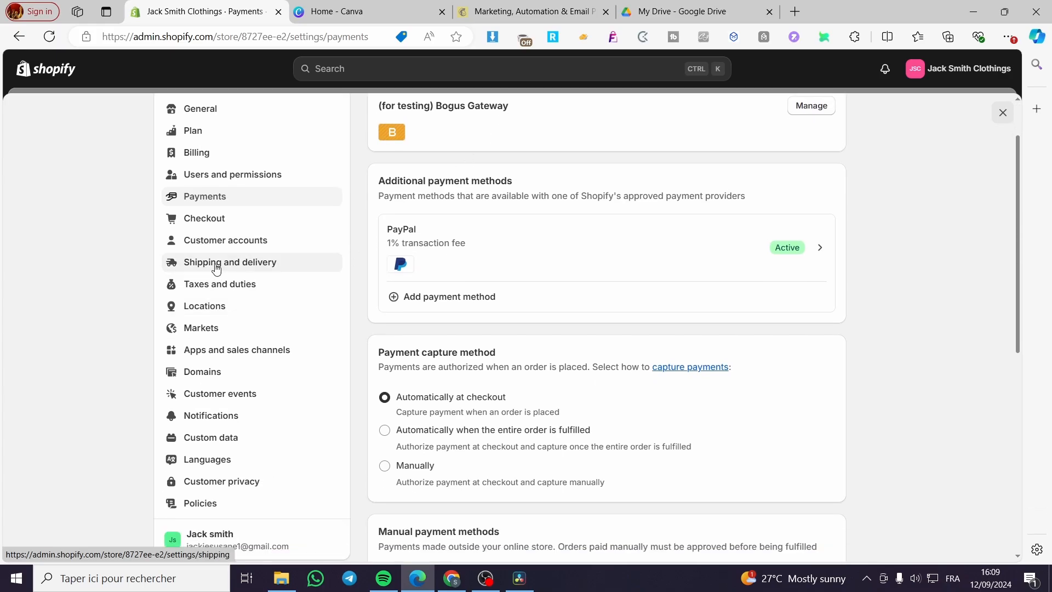
click(213, 268)
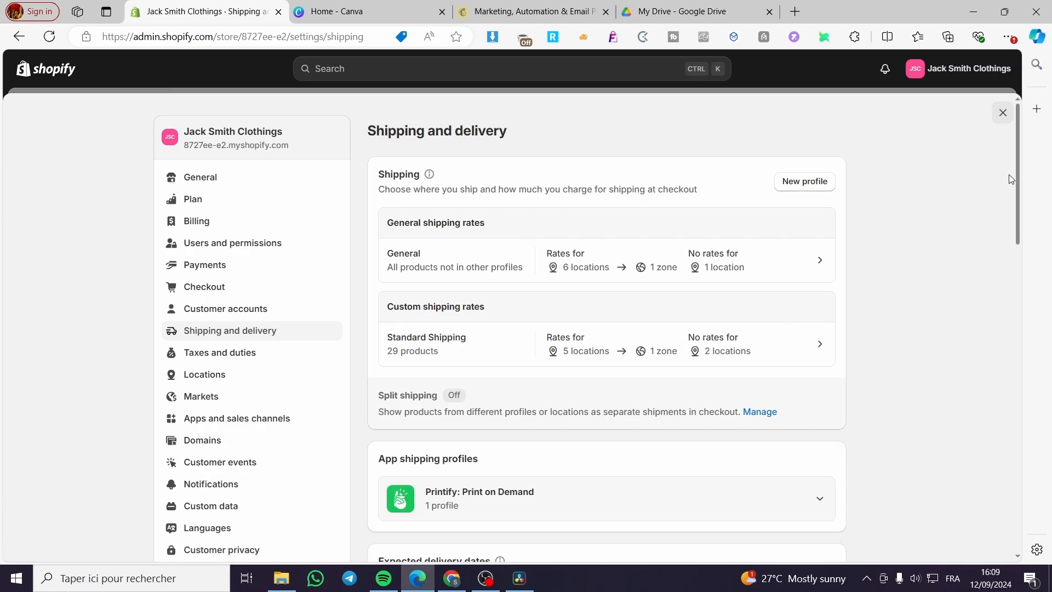
Step: Leave the store settings and return to the admin home page
click(1003, 112)
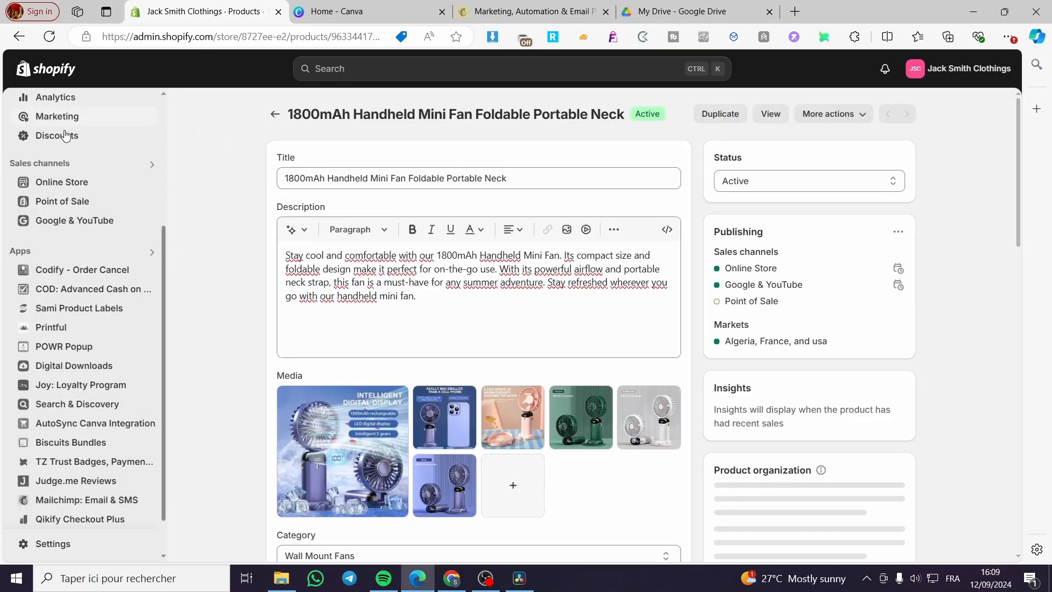
scroll(69, 132, up, 2)
click(55, 106)
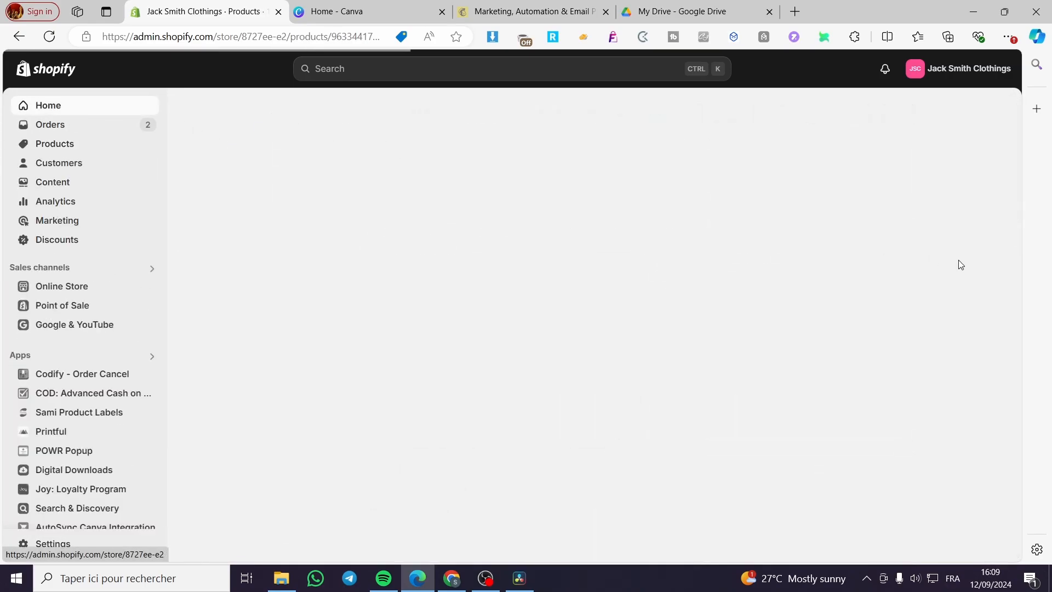